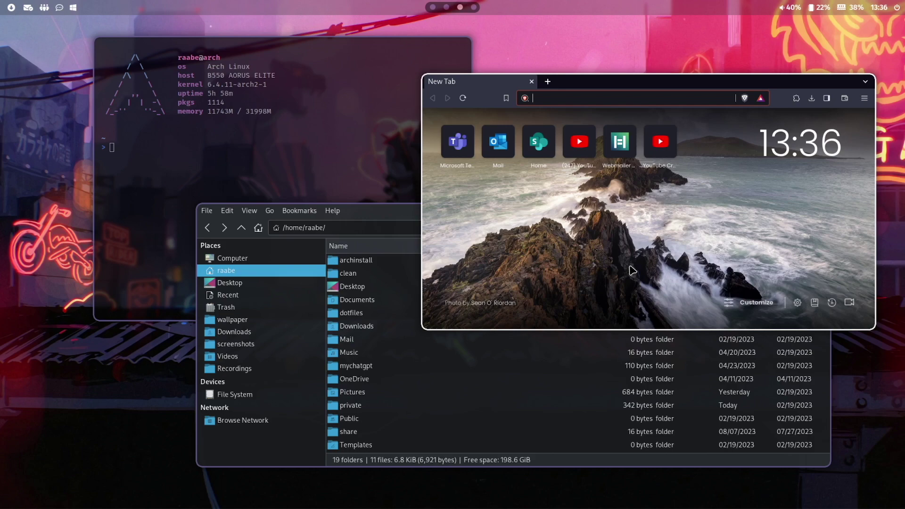
Apply a new pywal wallpaper theme, then show the Windows VM full screen on workspace 4.
{"action": "key", "text": "super+shift+w"}
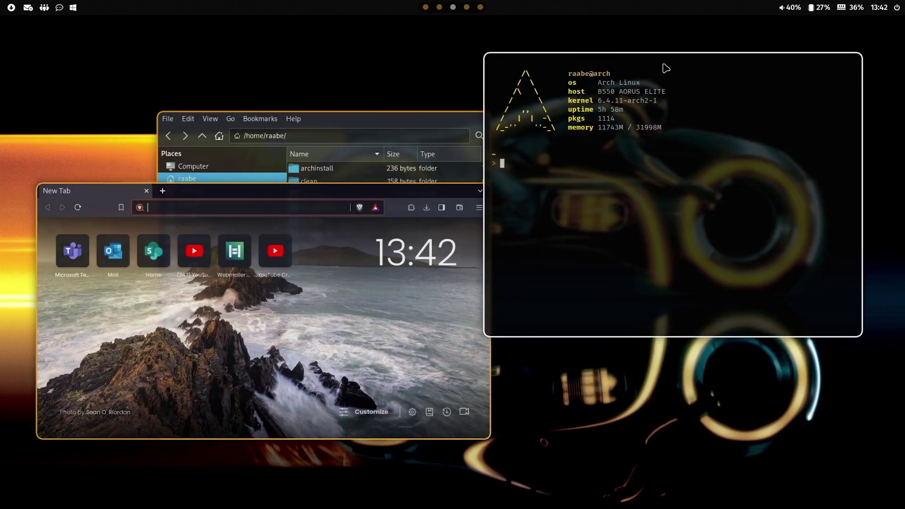
{"action": "key", "text": "super+4"}
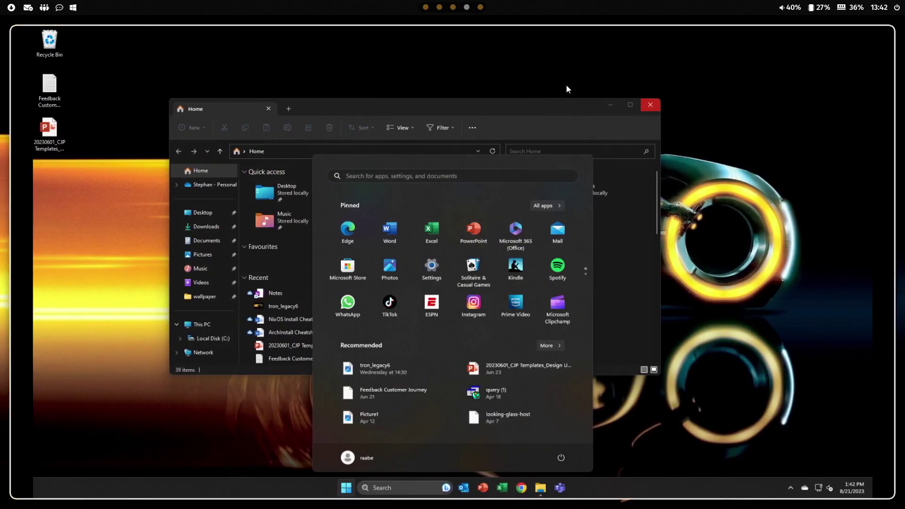
{"action": "key", "text": "super+f"}
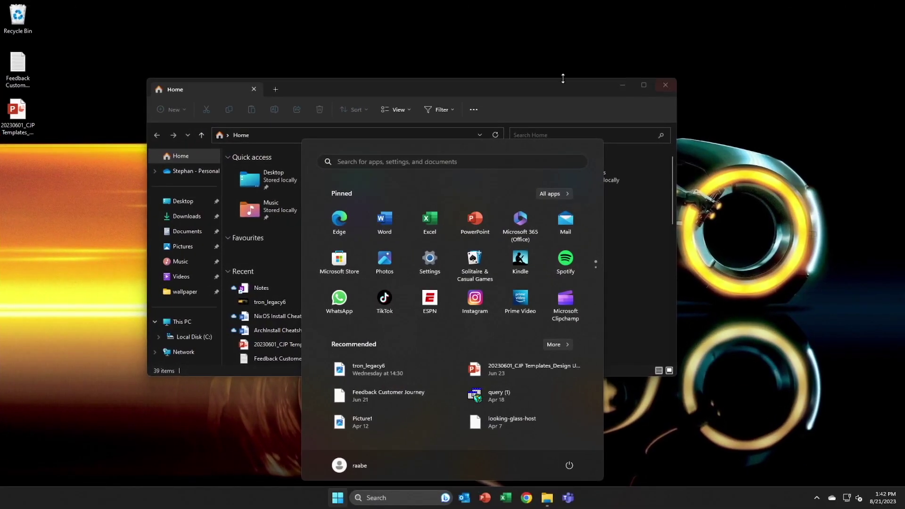
{"action": "left_click", "coordinate": [563, 80]}
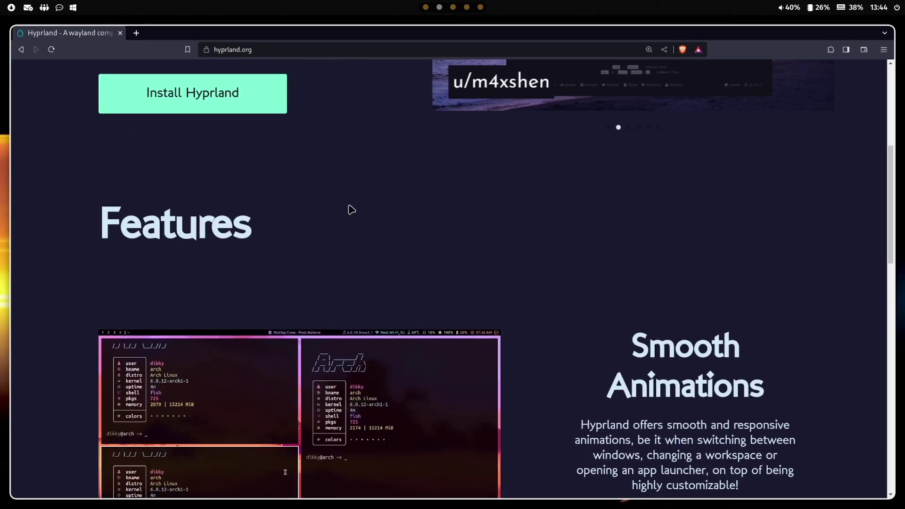
Scroll down hyprland.org and open the Hyprland Wiki's Master Tutorial page.
{"action": "scroll", "coordinate": [349, 209], "scroll_direction": "down", "scroll_amount": 3}
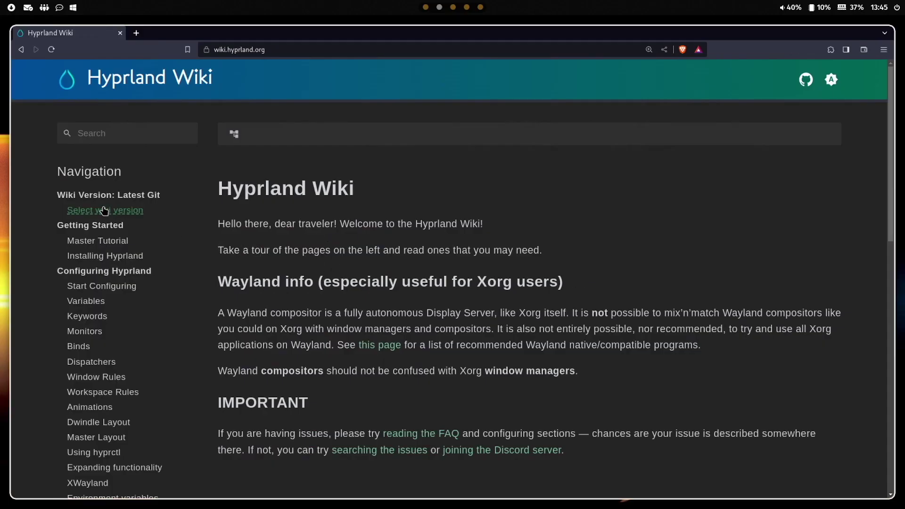
{"action": "left_click", "coordinate": [91, 244]}
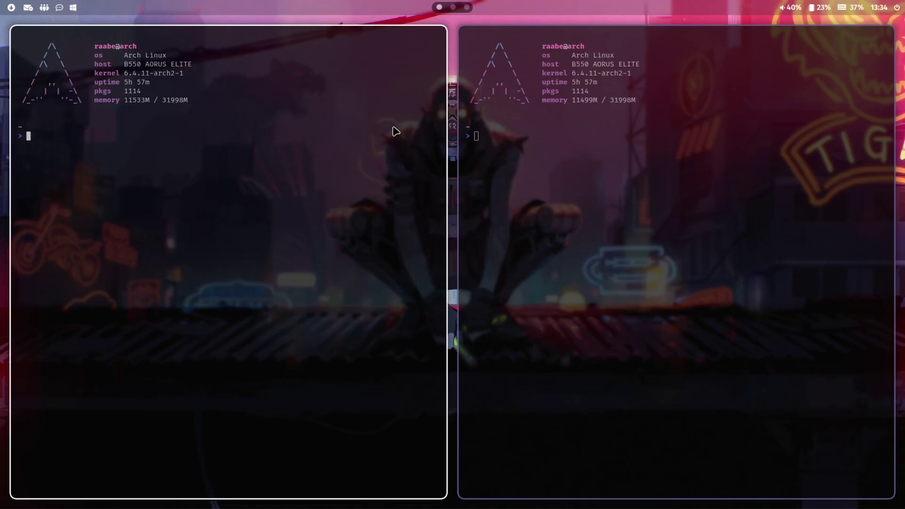
Add a third terminal to the tiling layout with Super+Enter.
{"action": "key", "text": "super+Return"}
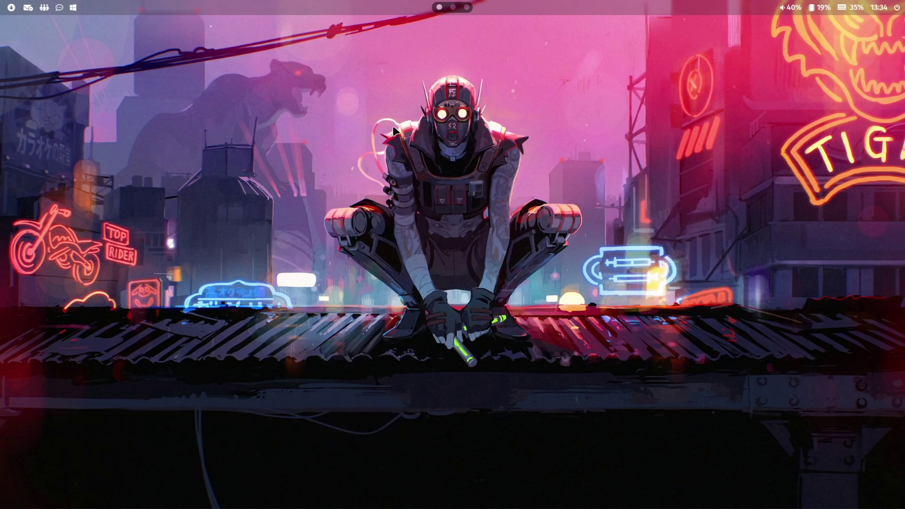
Open five terminals so they tile across the workspace.
{"action": "key", "text": "super+Return"}
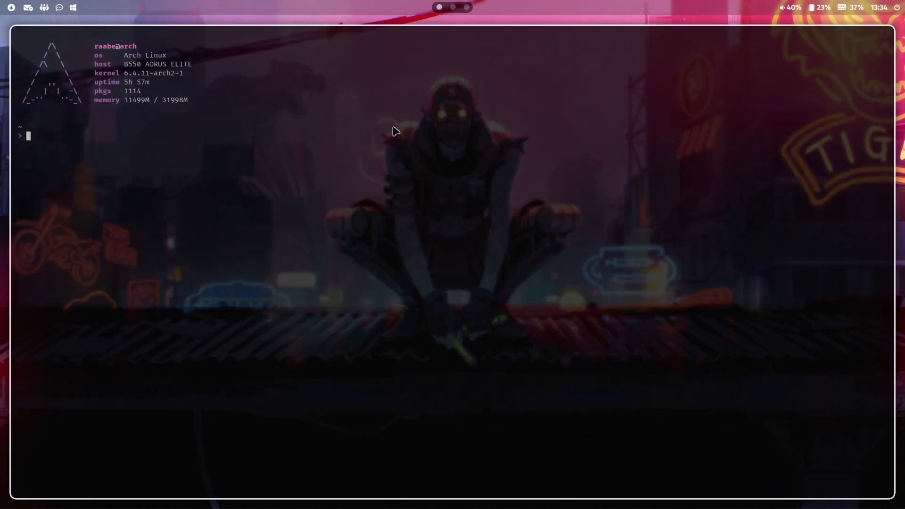
{"action": "key", "text": "super+Return"}
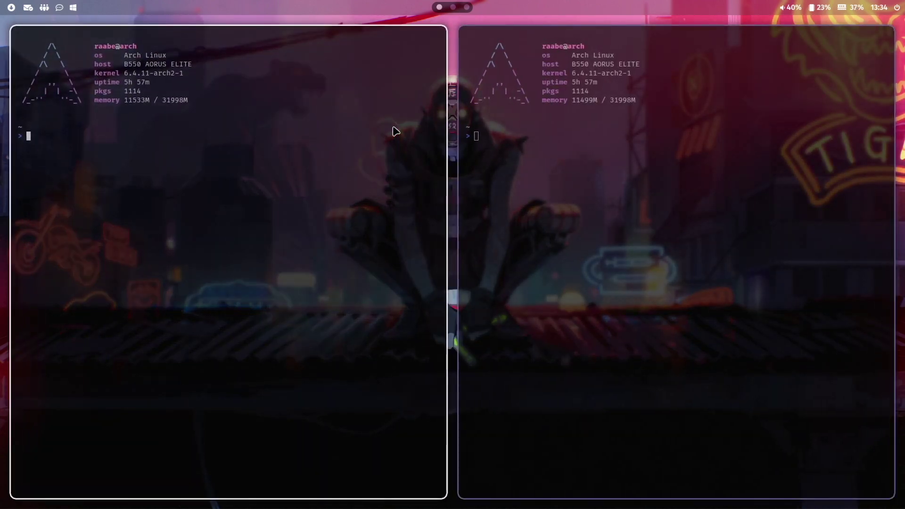
{"action": "key", "text": "super+Return"}
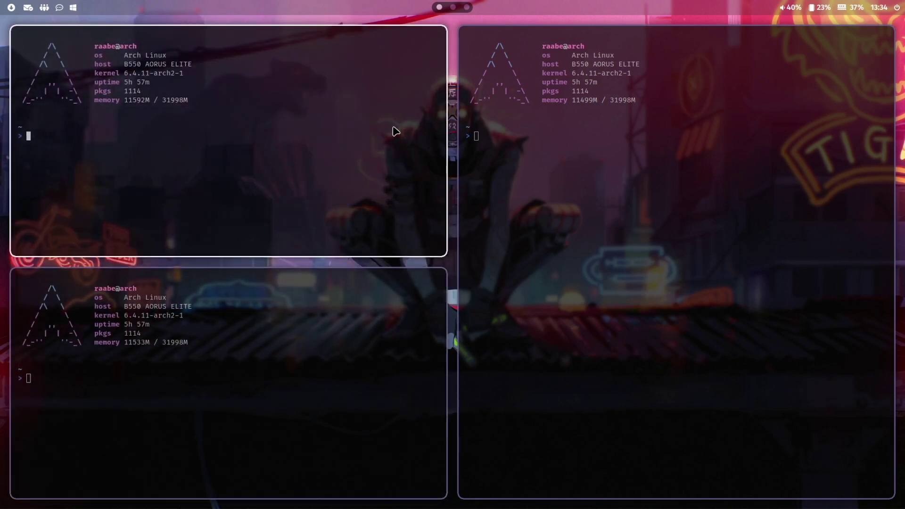
{"action": "key", "text": "super+Return"}
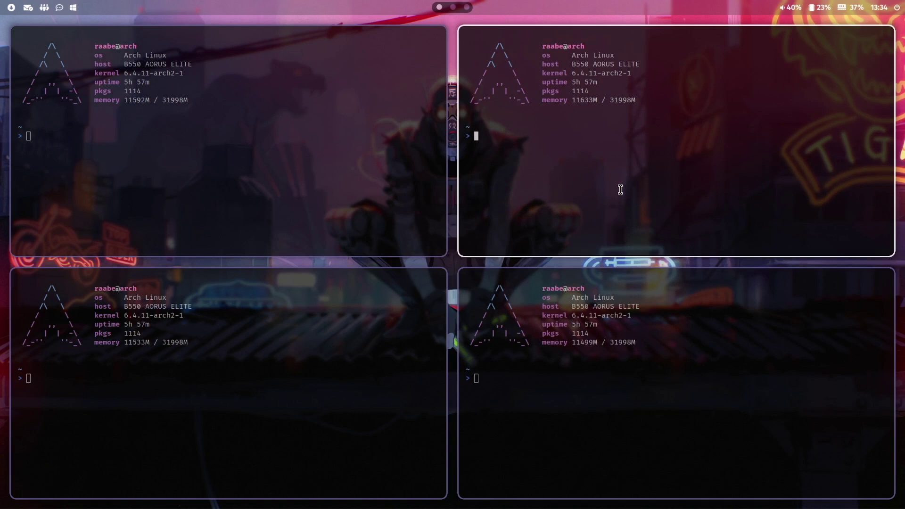
{"action": "key", "text": "super+Return"}
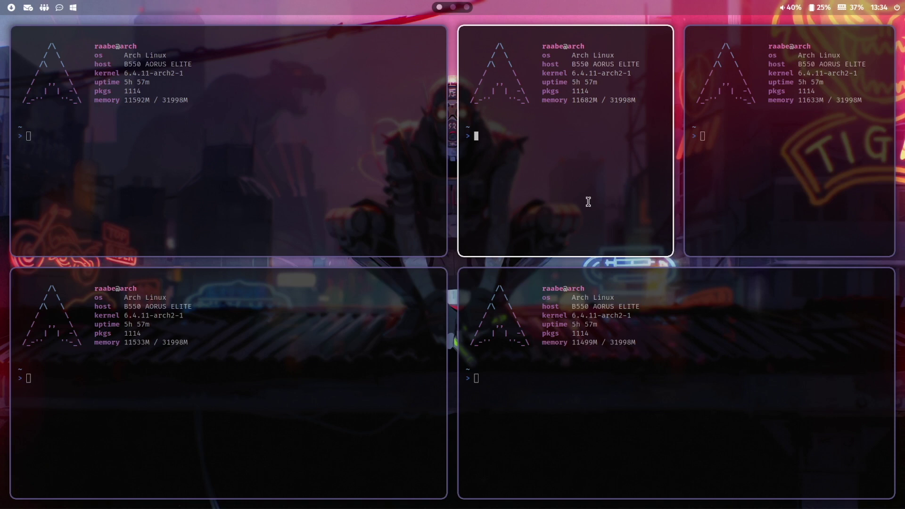
Move the top-middle terminal to the upper left and resize tiles, then visit workspace 2 and return.
{"action": "left_click_drag", "start_coordinate": [588, 202], "coordinate": [134, 151]}
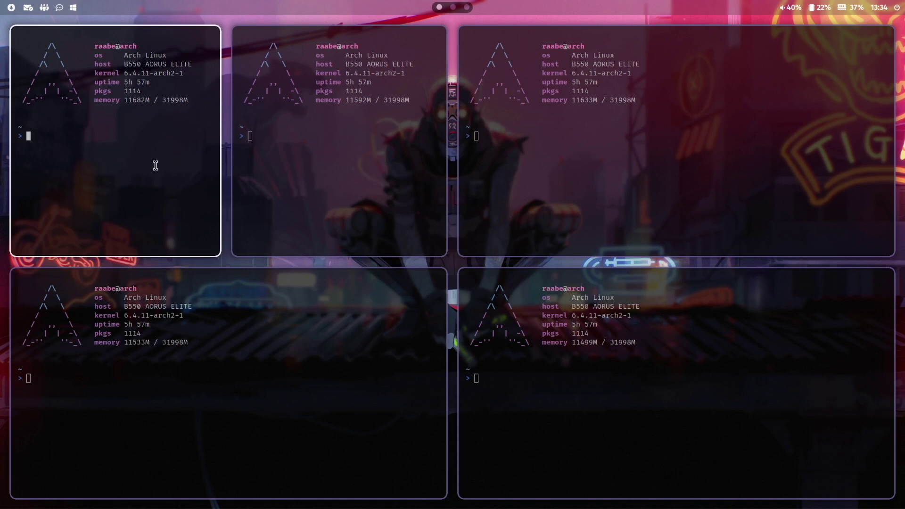
{"action": "left_click_drag", "start_coordinate": [206, 157], "coordinate": [232, 147]}
{"action": "left_click_drag", "start_coordinate": [194, 372], "coordinate": [618, 182]}
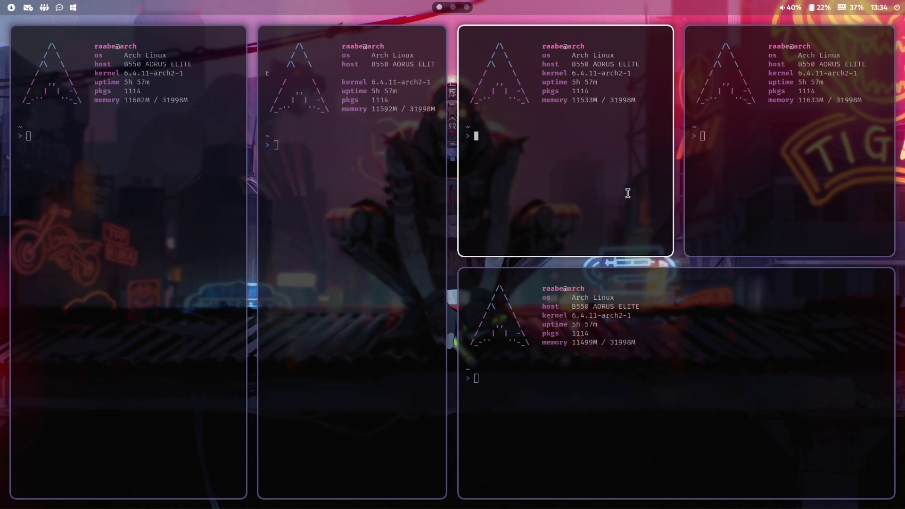
{"action": "key", "text": "super+2"}
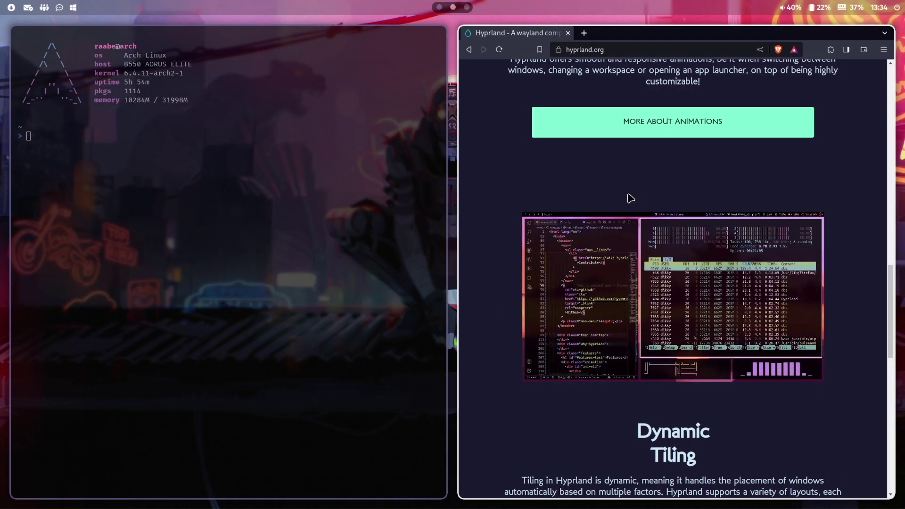
{"action": "key", "text": "super+1"}
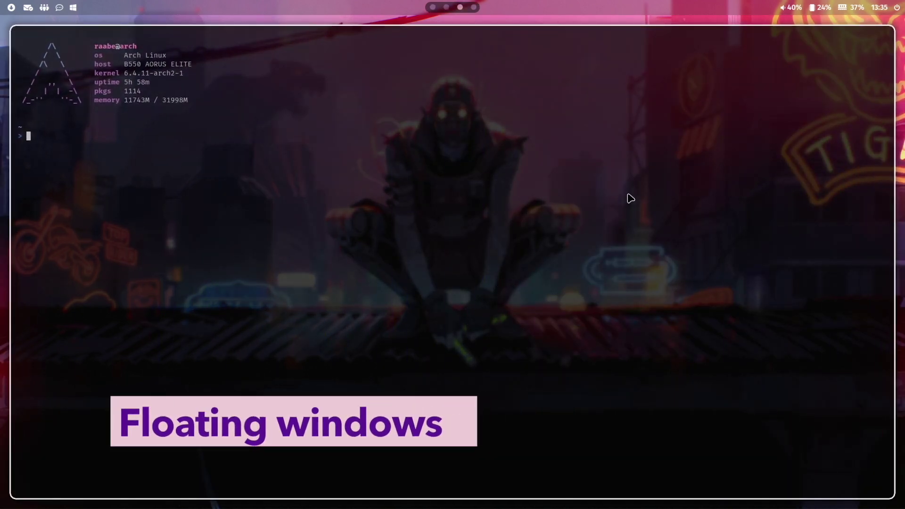
Float the terminal at the upper left, then launch Thunar, float it and place it lower middle.
{"action": "key", "text": "super+v"}
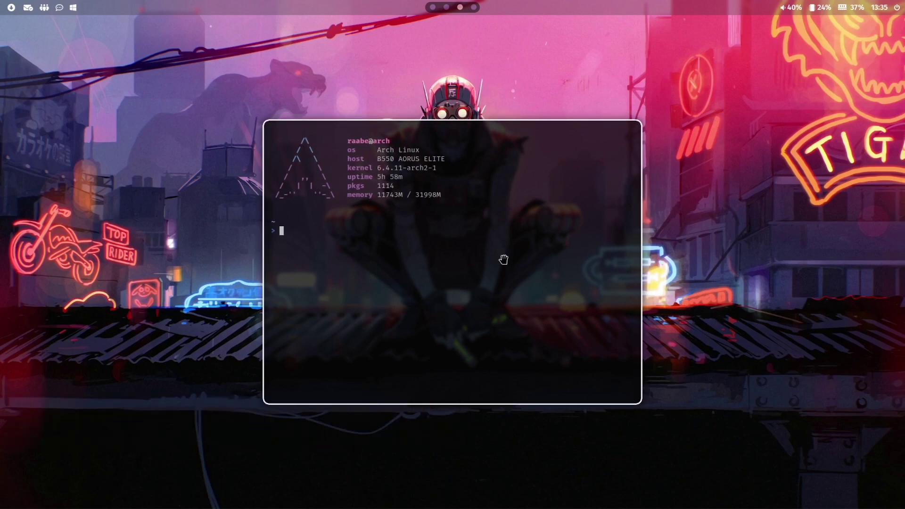
{"action": "left_click_drag", "start_coordinate": [504, 260], "coordinate": [334, 177]}
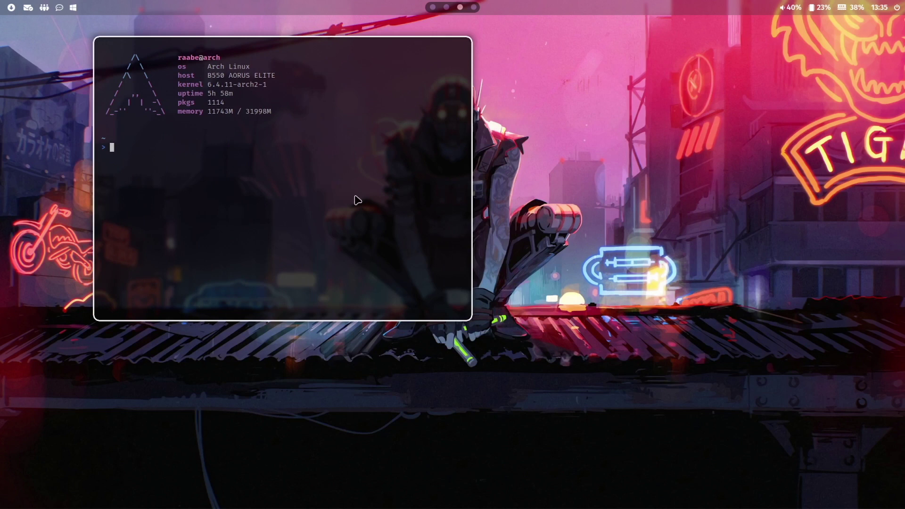
{"action": "key", "text": "super+r"}
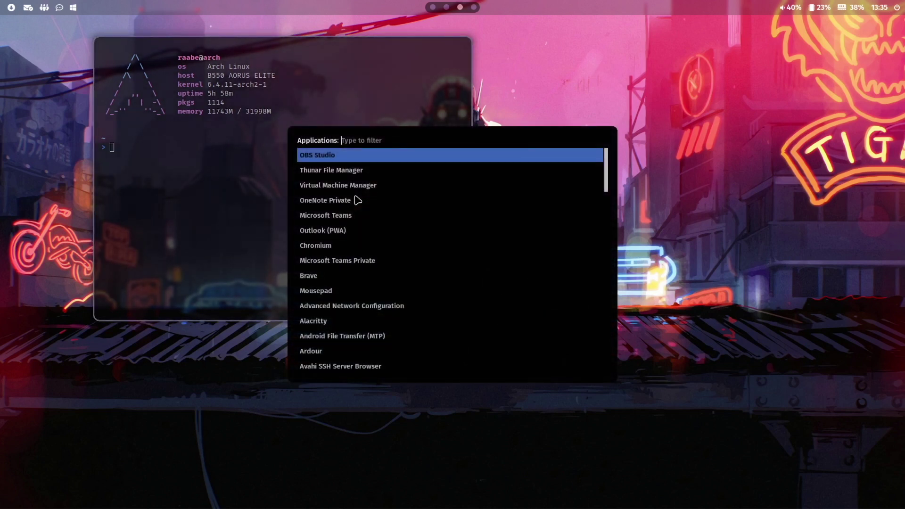
{"action": "key", "text": "Down"}
{"action": "key", "text": "Return"}
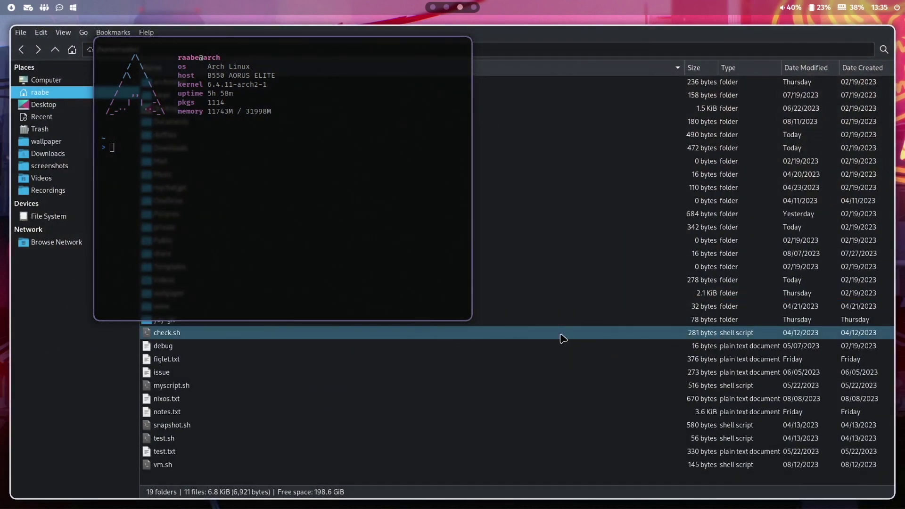
{"action": "key", "text": "super+v"}
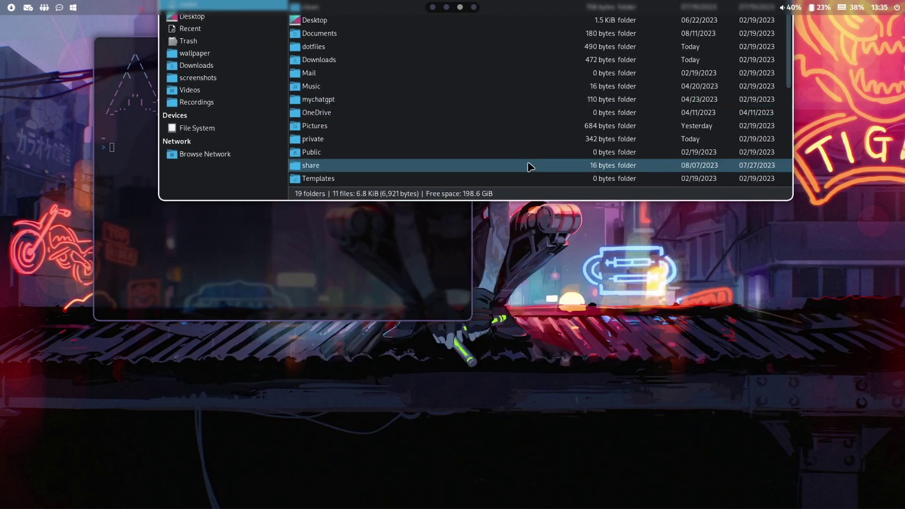
{"action": "left_click_drag", "start_coordinate": [530, 168], "coordinate": [564, 428]}
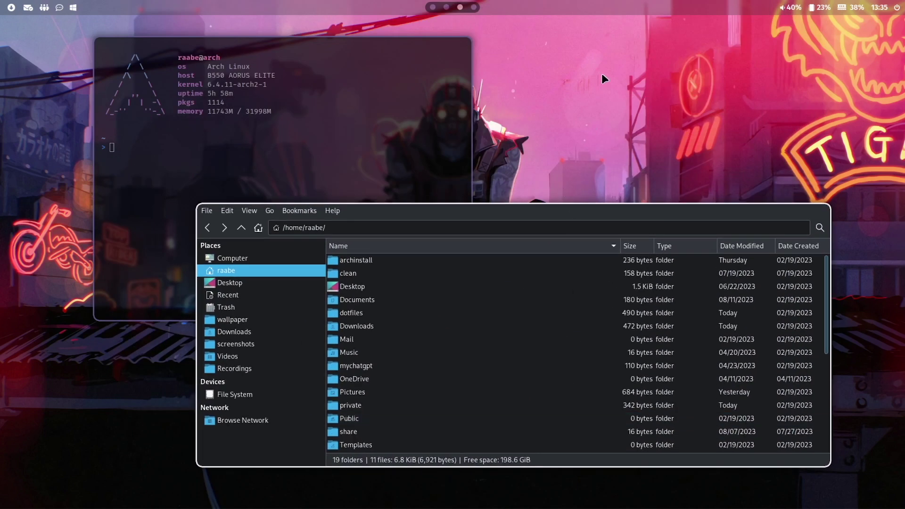
Open Brave as a smaller floating window at the upper right, then check workspace 1 and return.
{"action": "key", "text": "super+Return"}
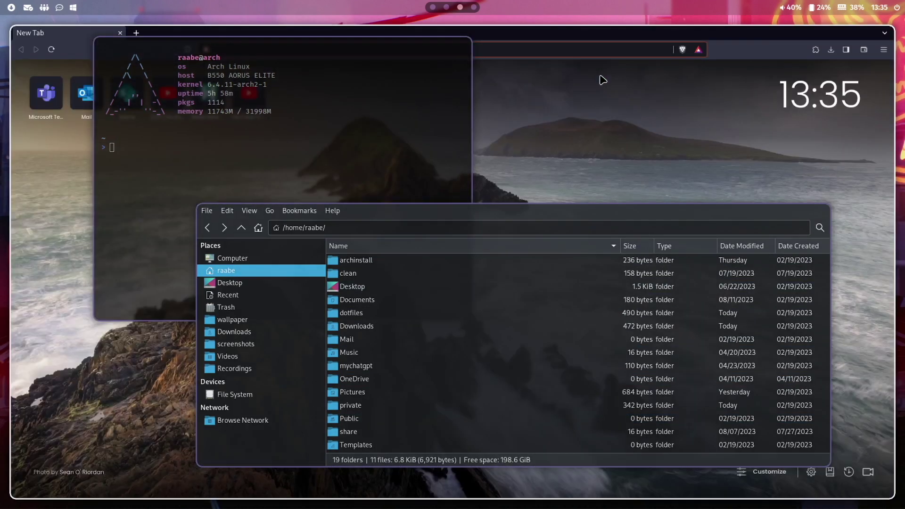
{"action": "key", "text": "super+v"}
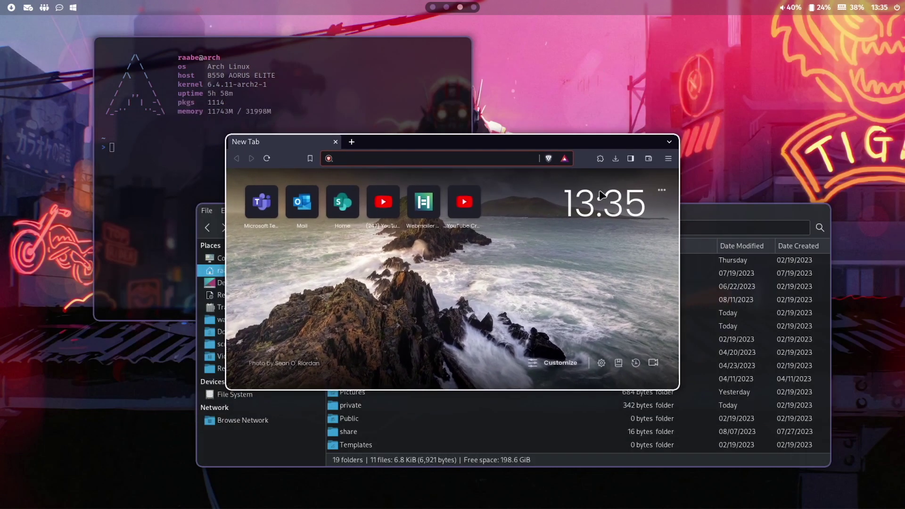
{"action": "left_click_drag", "start_coordinate": [443, 325], "coordinate": [642, 265]}
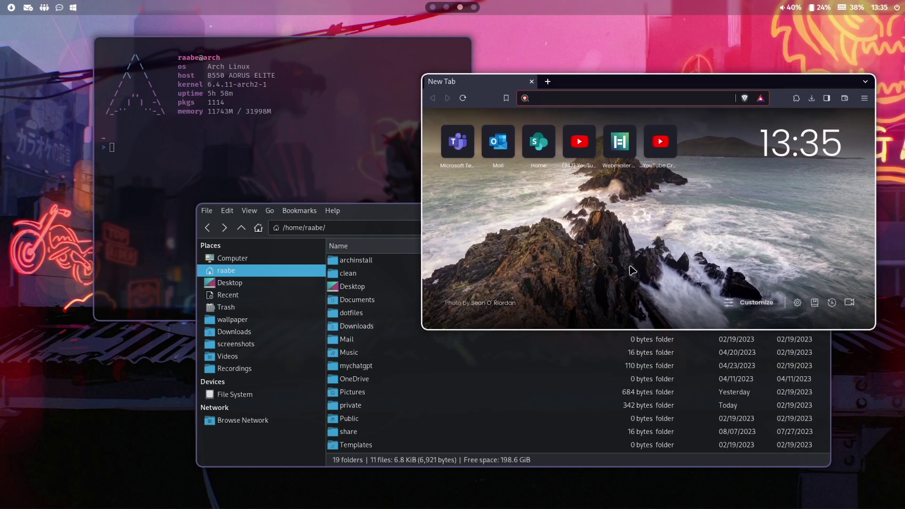
{"action": "key", "text": "super+1"}
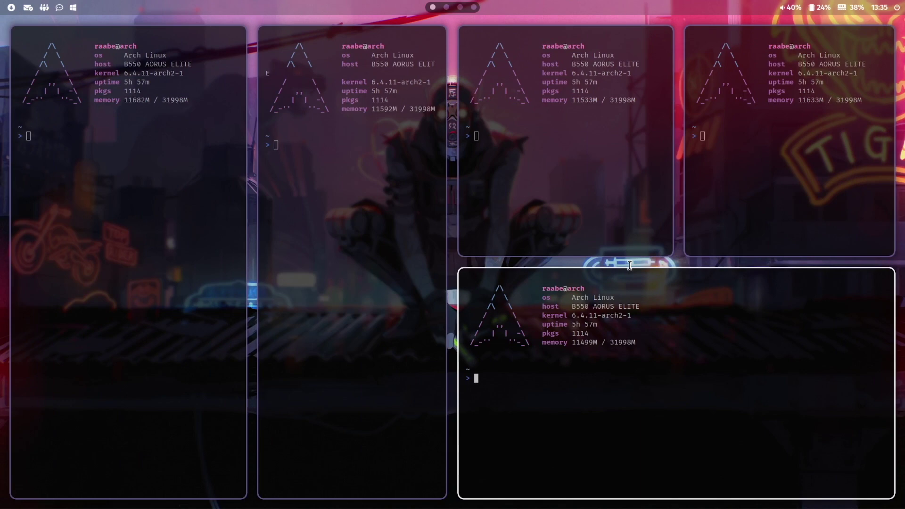
{"action": "key", "text": "super+3"}
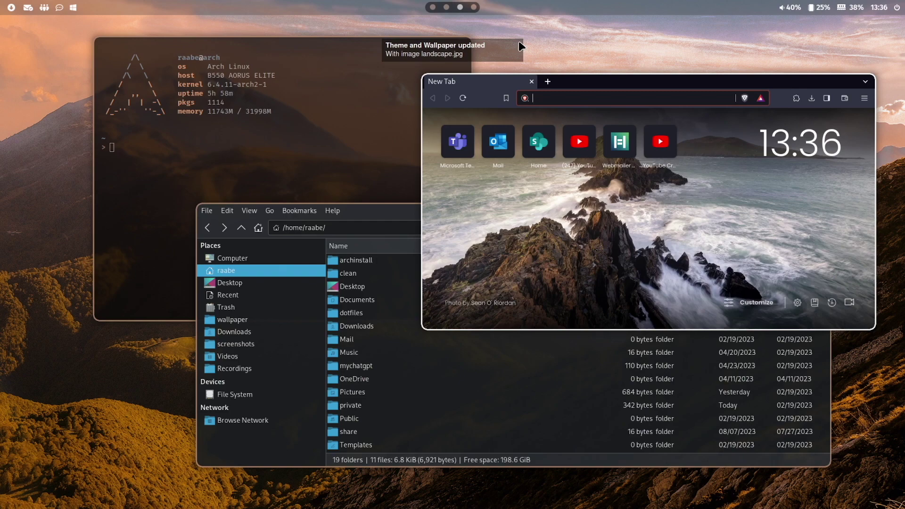
Pick cyber.jpg from the wallpaper list for a purple theme, then switch to workspace 1 and back to 3.
{"action": "key", "text": "super+shift+w"}
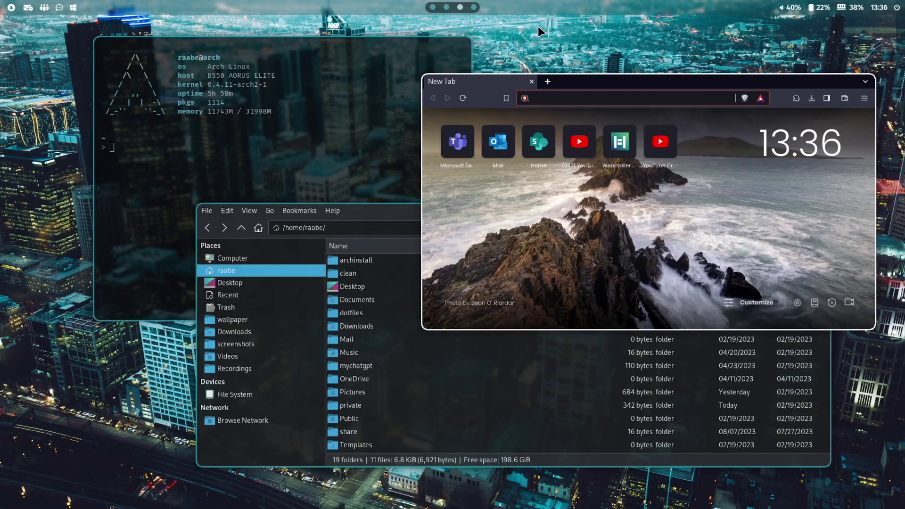
{"action": "key", "text": "super+shift+w"}
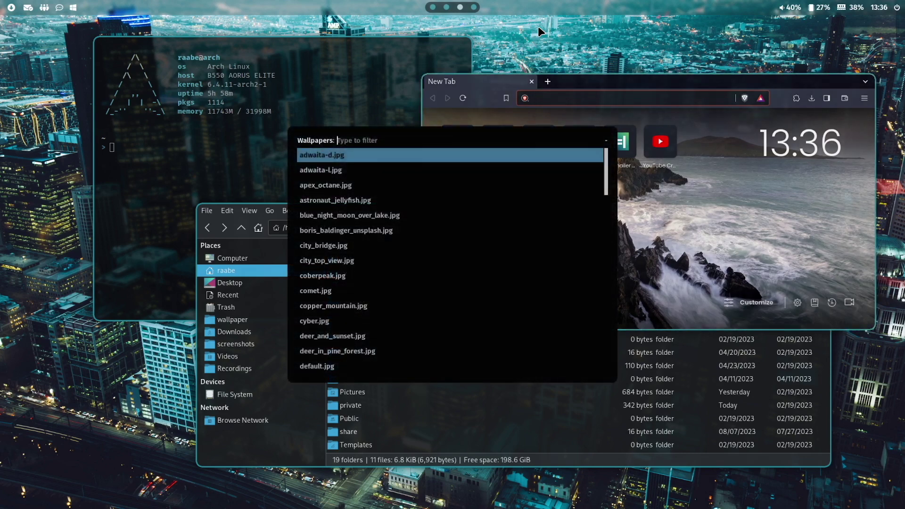
{"action": "key", "text": "Down"}
{"action": "key", "text": "Down"}
{"action": "key", "text": "Down"}
{"action": "key", "text": "Down"}
{"action": "key", "text": "Down"}
{"action": "key", "text": "Down"}
{"action": "key", "text": "Down"}
{"action": "key", "text": "Down"}
{"action": "key", "text": "Down"}
{"action": "key", "text": "Down"}
{"action": "key", "text": "Down"}
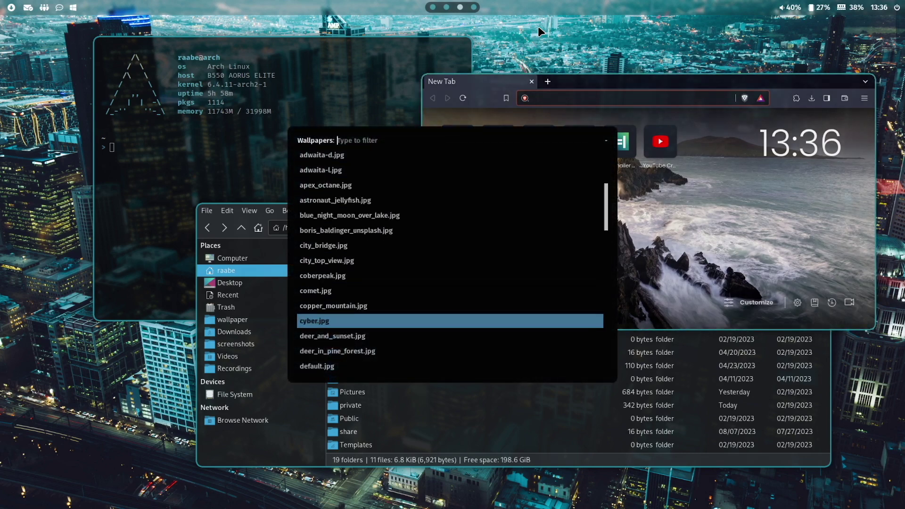
{"action": "key", "text": "Return"}
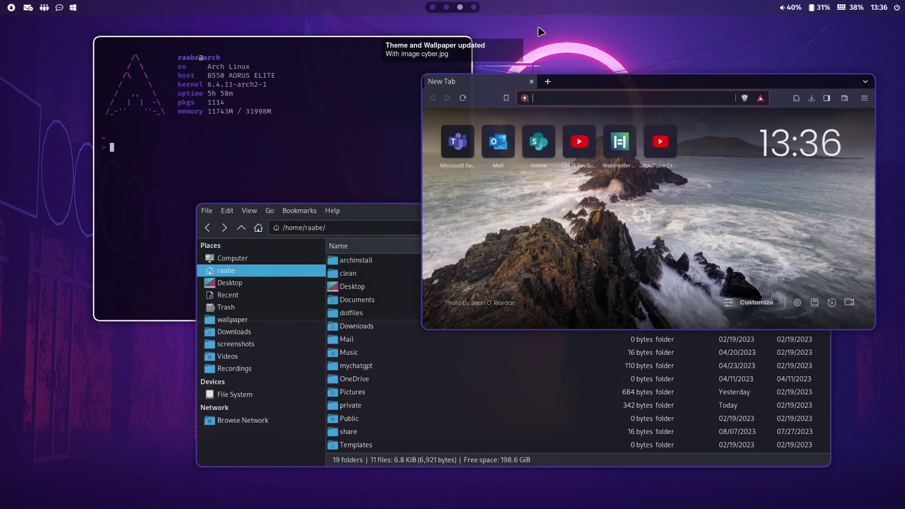
{"action": "key", "text": "super+1"}
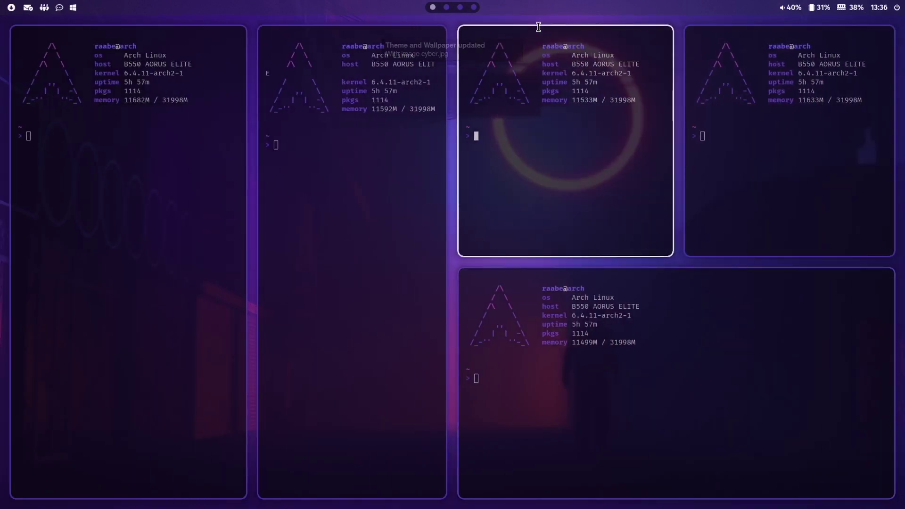
{"action": "key", "text": "super+3"}
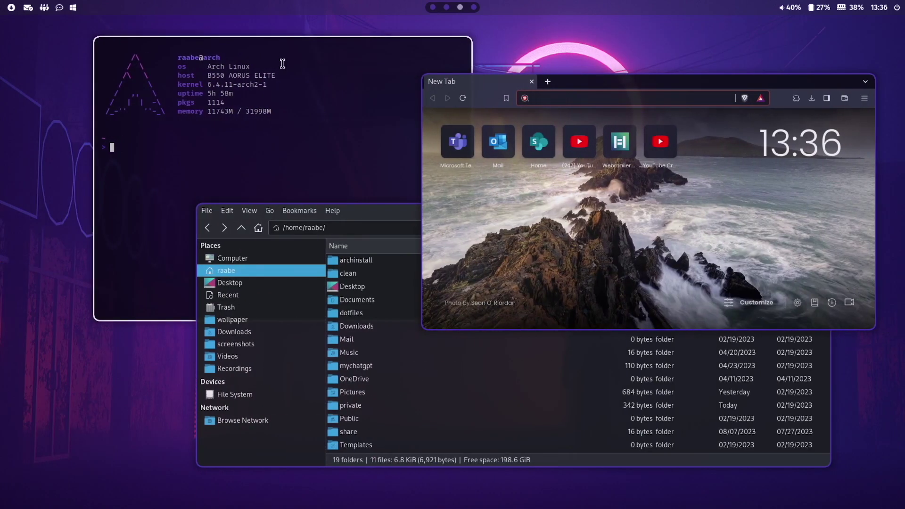
On workspace 4, launch Outlook PWA, Teams, ChatGPT and a terminal, then the Windows 11 VM in Looking Glass.
{"action": "key", "text": "super+4"}
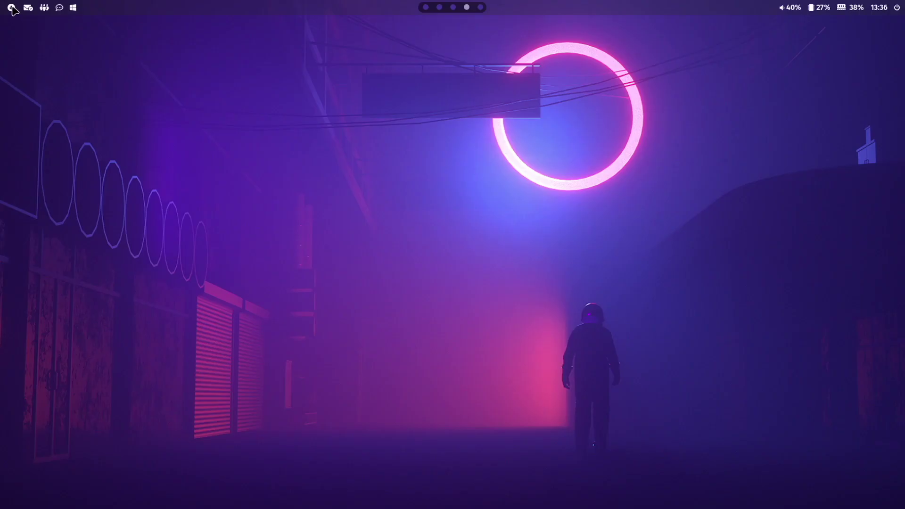
{"action": "left_click", "coordinate": [14, 20]}
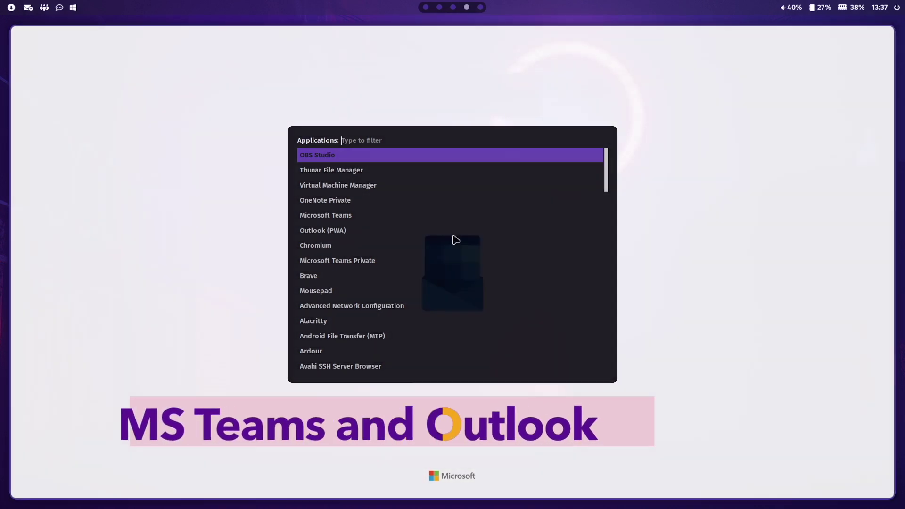
{"action": "left_click", "coordinate": [453, 234]}
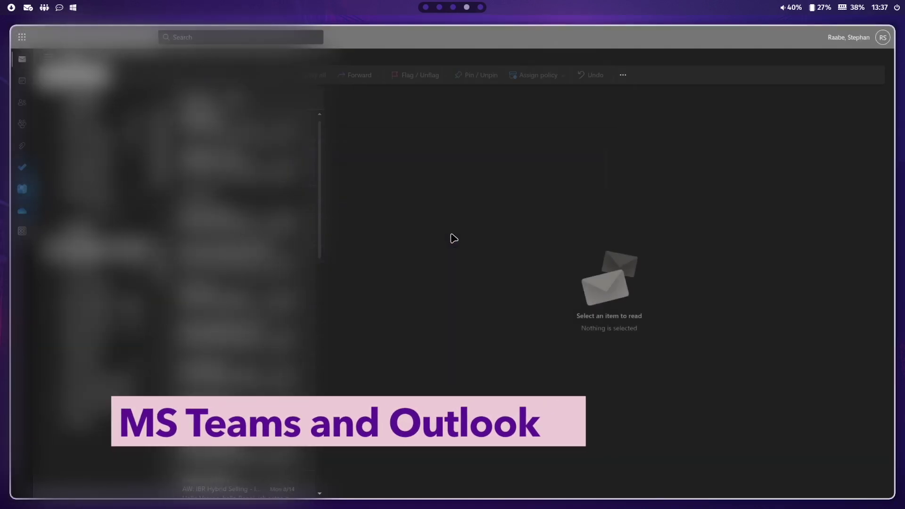
{"action": "left_click", "coordinate": [60, 7]}
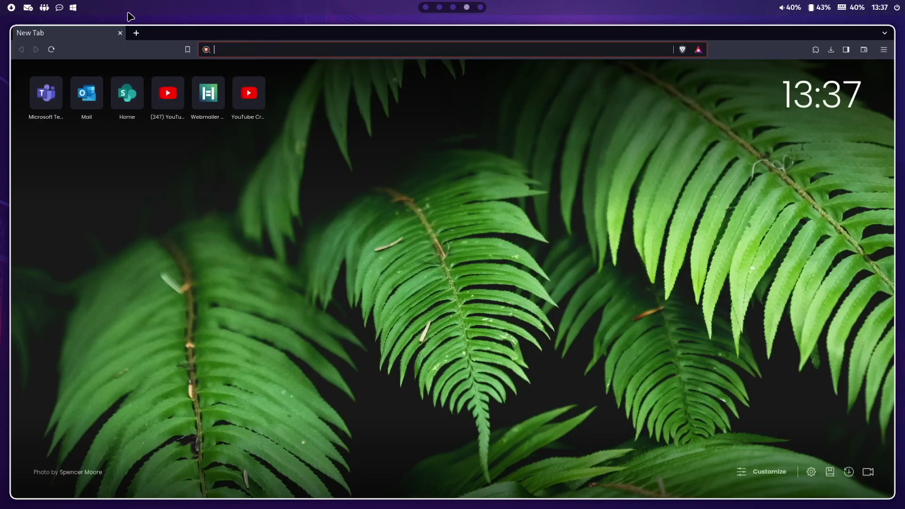
{"action": "left_click", "coordinate": [59, 8]}
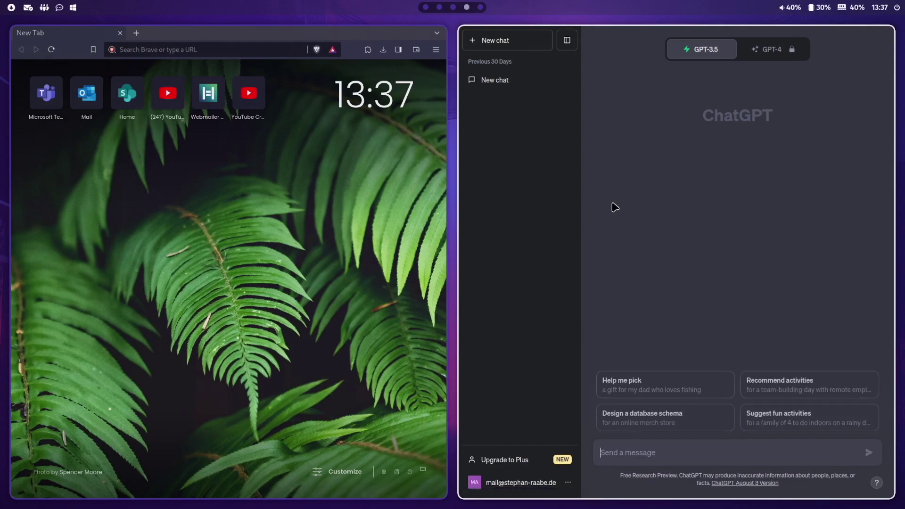
{"action": "key", "text": "super+Return"}
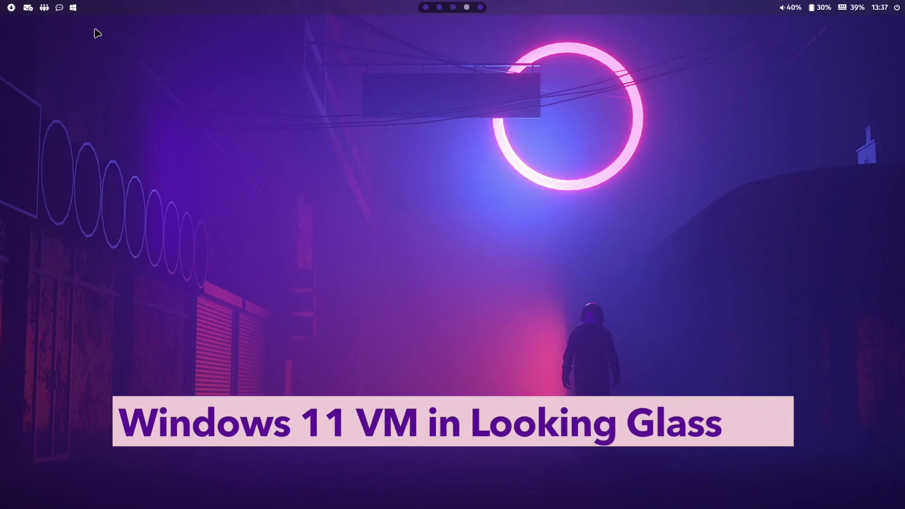
{"action": "left_click", "coordinate": [73, 8]}
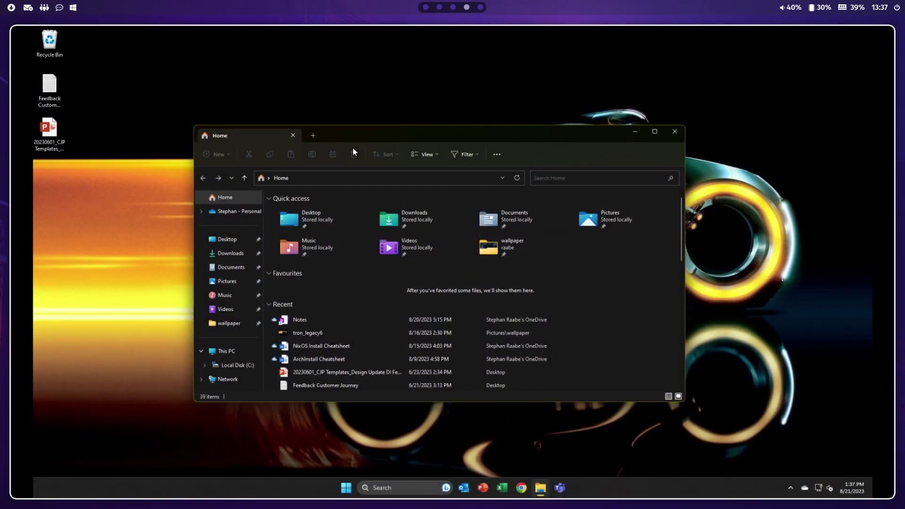
Dismiss the Start menu and drag File Explorer to the centre, then up and left.
{"action": "key", "text": "super"}
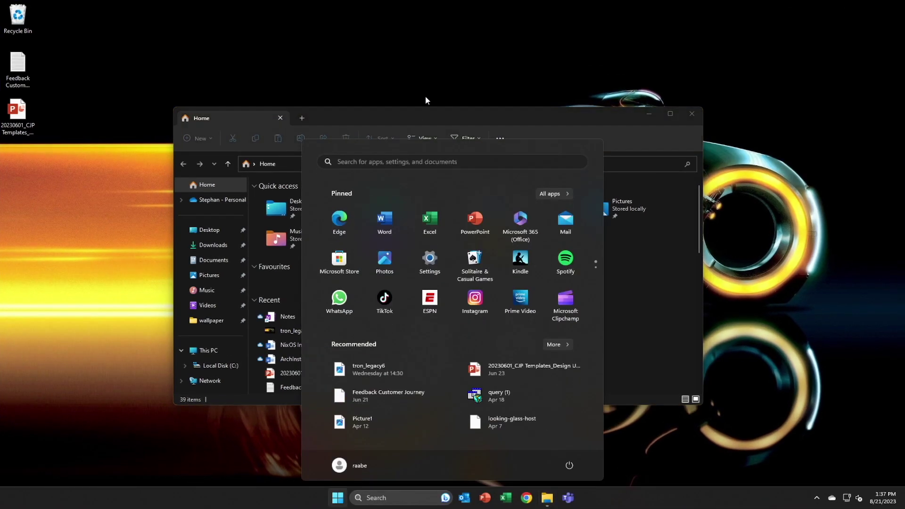
{"action": "left_click", "coordinate": [438, 100]}
{"action": "left_click_drag", "start_coordinate": [438, 117], "coordinate": [477, 161]}
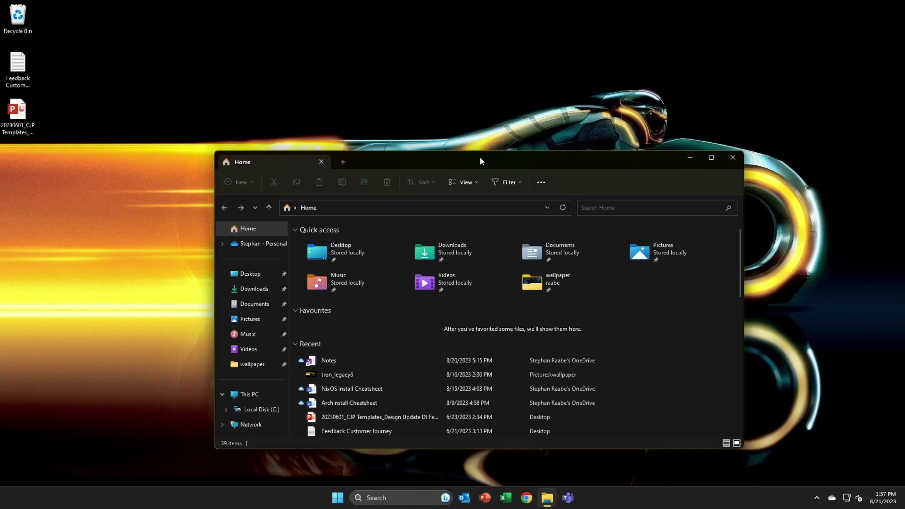
{"action": "left_click_drag", "start_coordinate": [482, 157], "coordinate": [415, 84]}
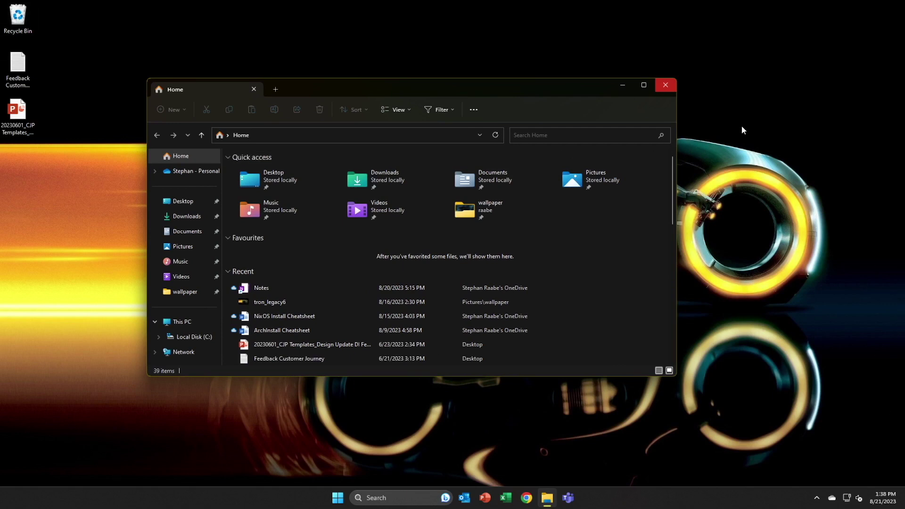
Leave the VM's full-screen view and tile two new terminals beside it.
{"action": "key", "text": "super+f"}
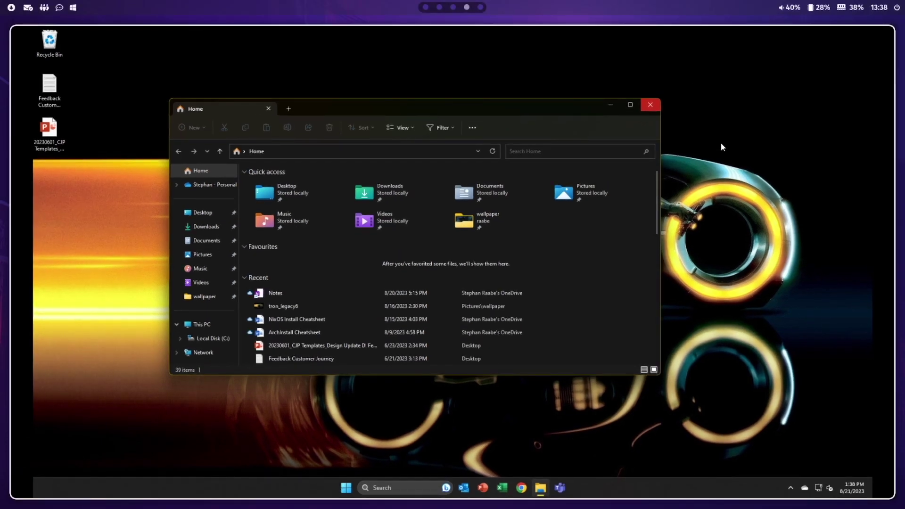
{"action": "key", "text": "super+Return"}
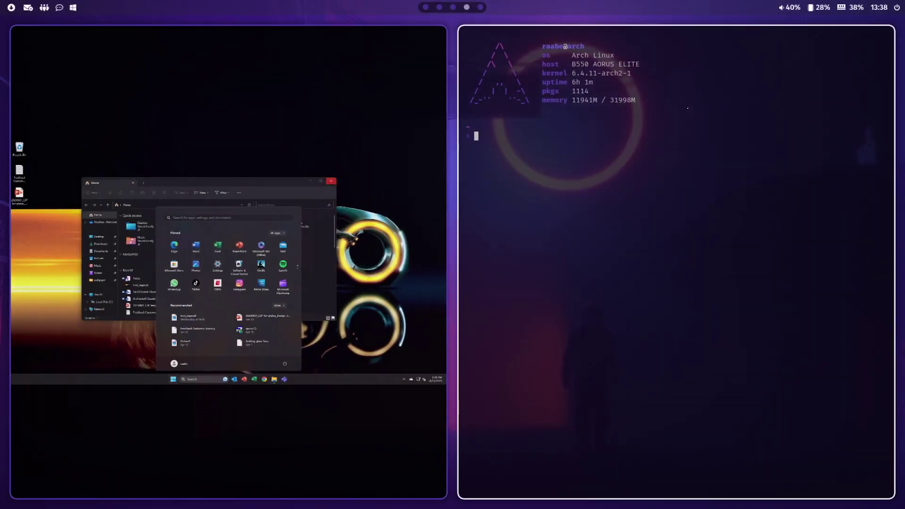
{"action": "key", "text": "super+Return"}
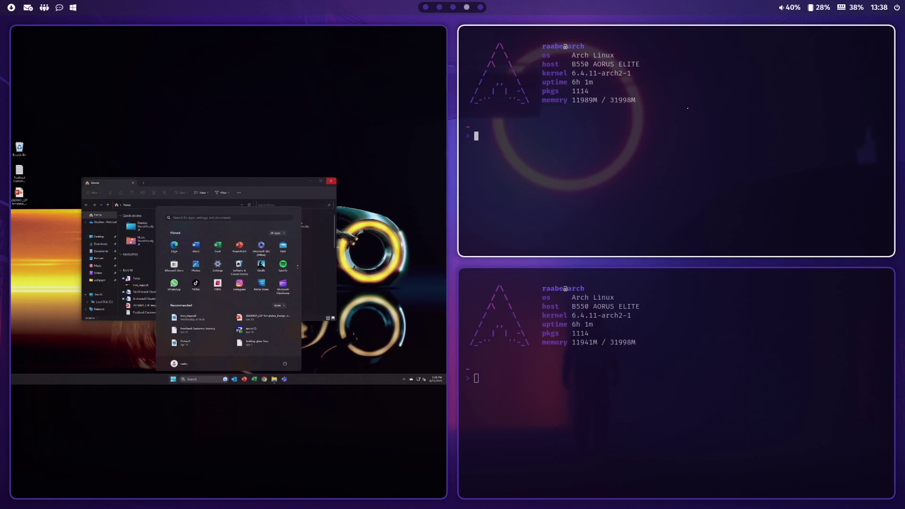
Switch to workspace 1 from Waybar and open the rofi power menu.
{"action": "left_click", "coordinate": [426, 7]}
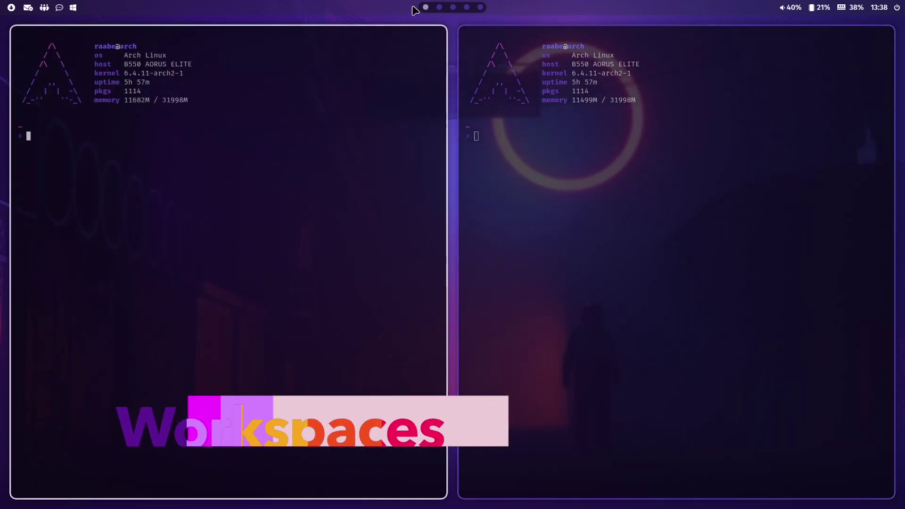
{"action": "left_click", "coordinate": [453, 8]}
{"action": "left_click", "coordinate": [426, 7]}
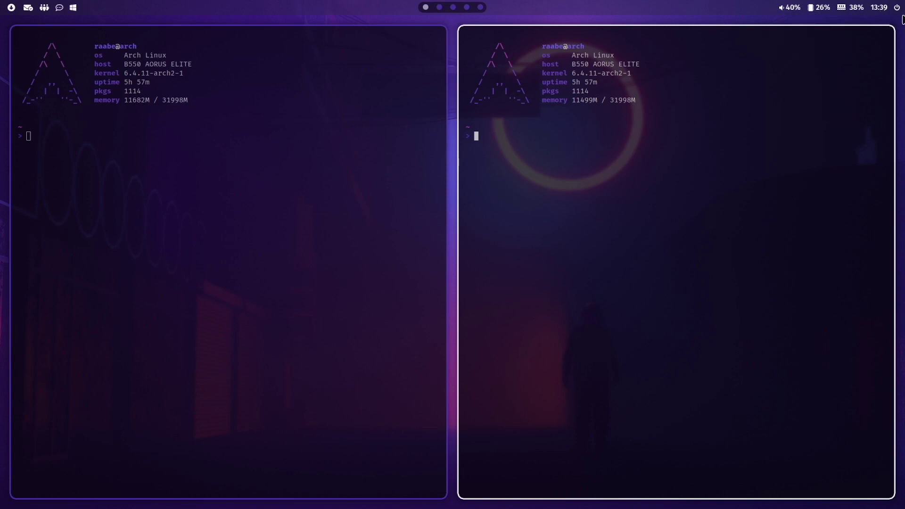
{"action": "left_click", "coordinate": [898, 8]}
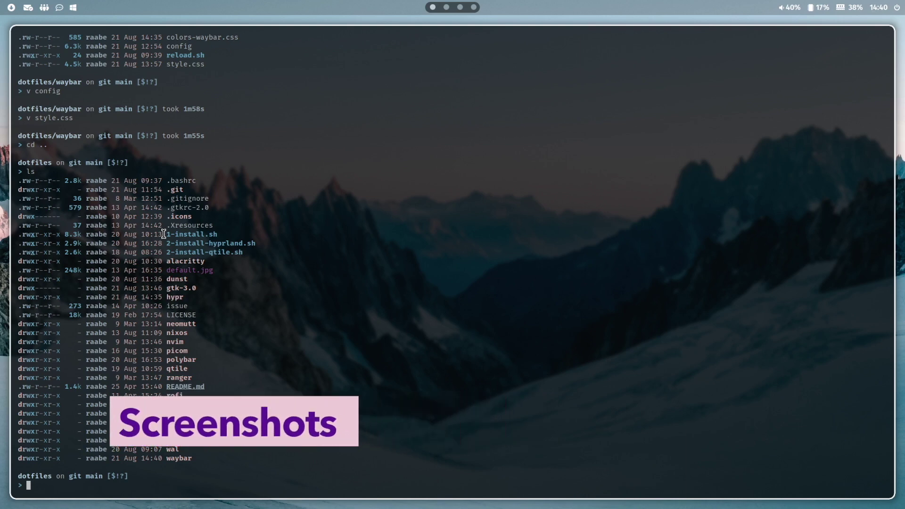
Capture a 'Selected area' screenshot by dragging a rectangle over most of the screen.
{"action": "key", "text": "super+Print"}
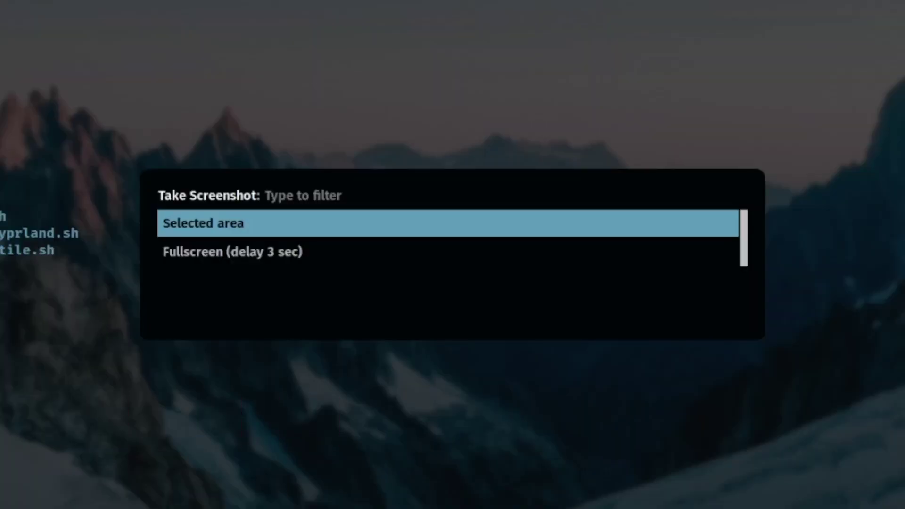
{"action": "key", "text": "Down"}
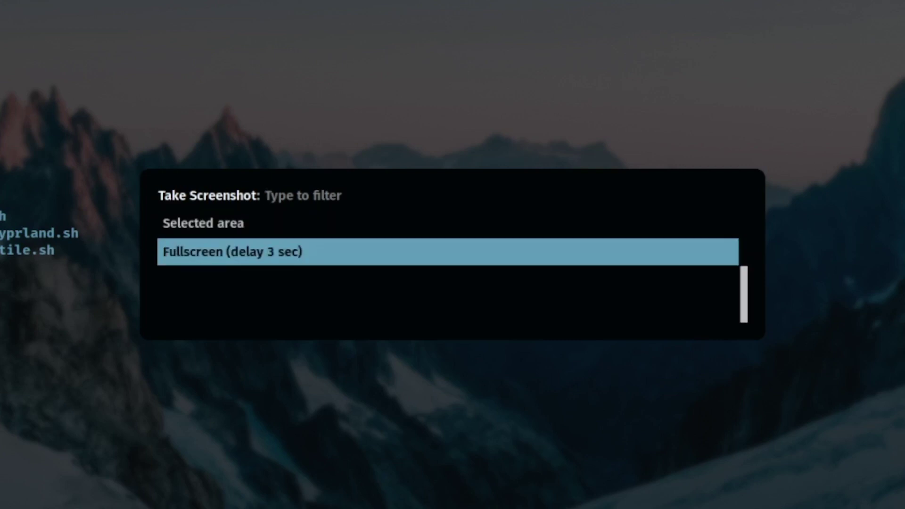
{"action": "key", "text": "Up"}
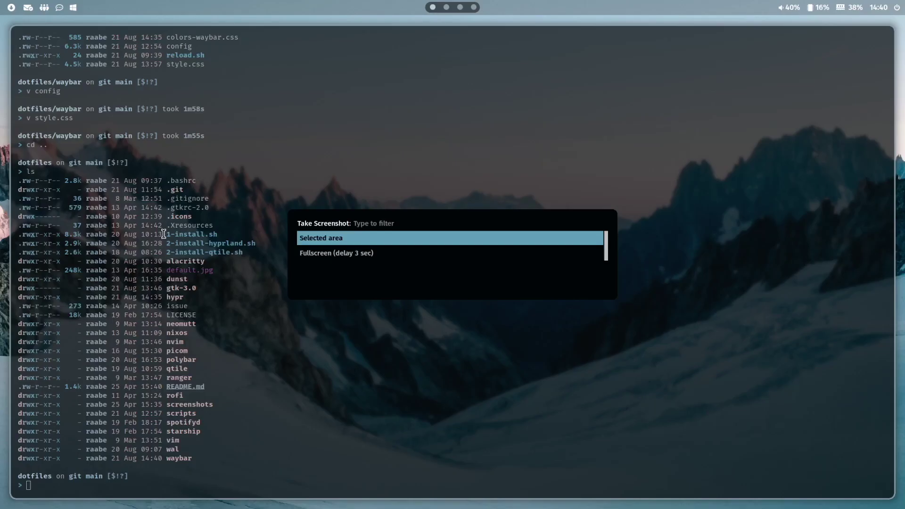
{"action": "key", "text": "Return"}
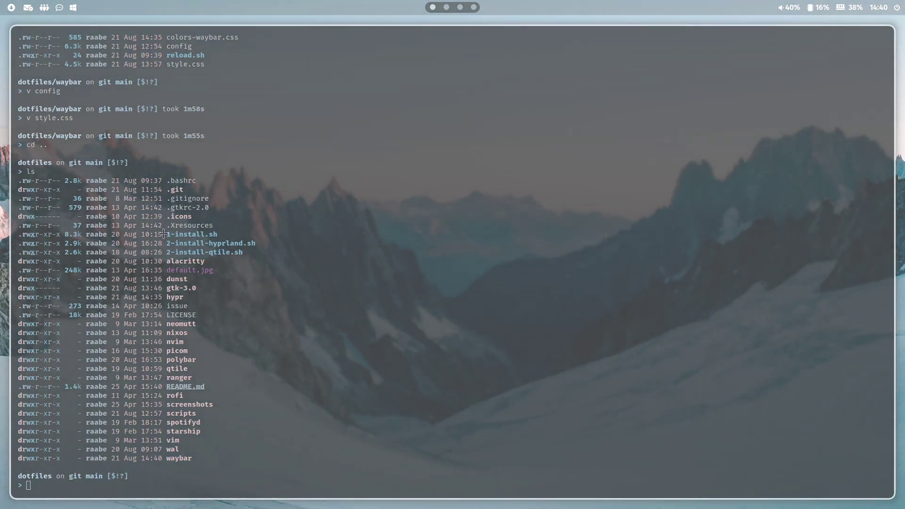
{"action": "left_click_drag", "start_coordinate": [127, 67], "coordinate": [745, 447]}
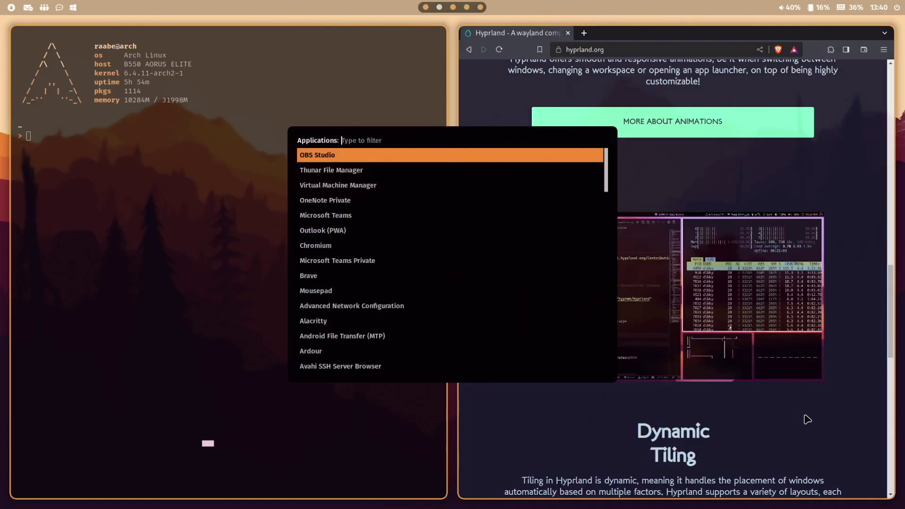
Launch Thunar File Manager from rofi and tile it top-left above the terminal.
{"action": "key", "text": "Down"}
{"action": "key", "text": "Down"}
{"action": "key", "text": "Return"}
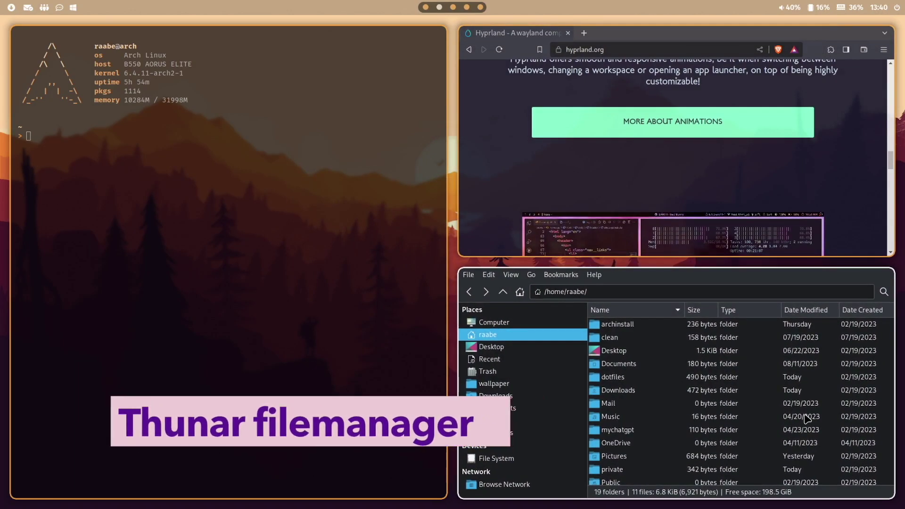
{"action": "left_click_drag", "start_coordinate": [743, 285], "coordinate": [315, 260]}
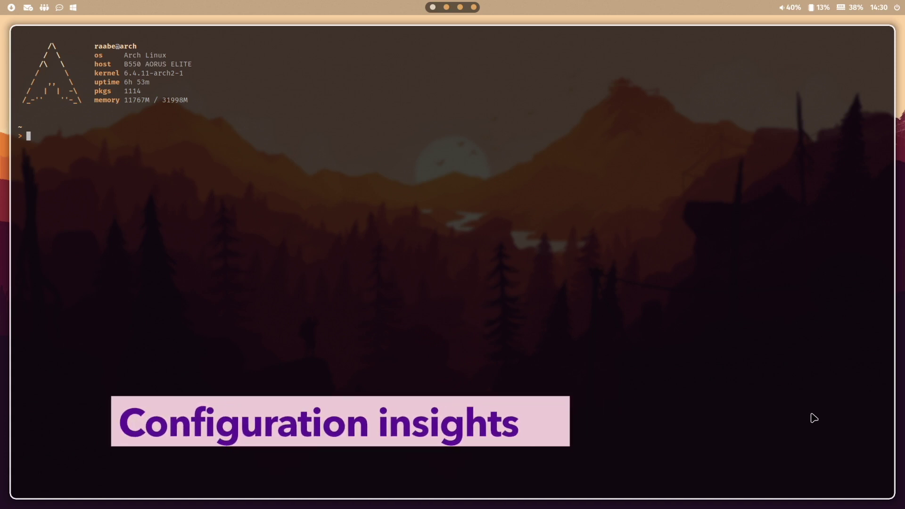
Change into the dotfiles folder and open hyprland.conf in Vim.
{"action": "type", "text": "cd dotfiles/hypr/"}
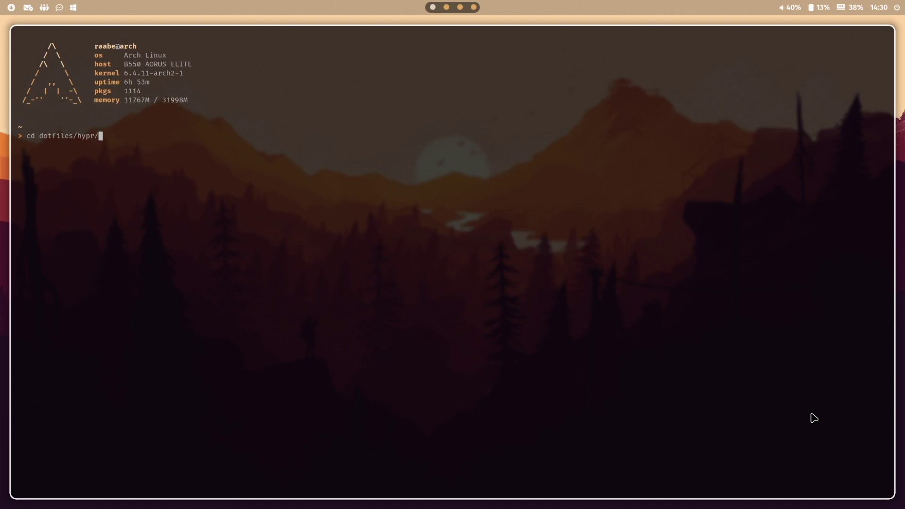
{"action": "key", "text": "Return"}
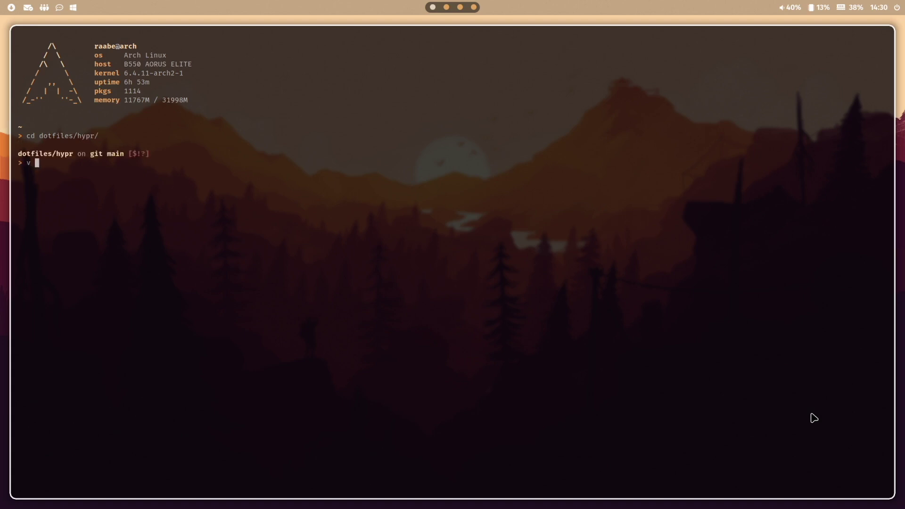
{"action": "type", "text": "v hypr"}
{"action": "key", "text": "Tab"}
{"action": "key", "text": "Return"}
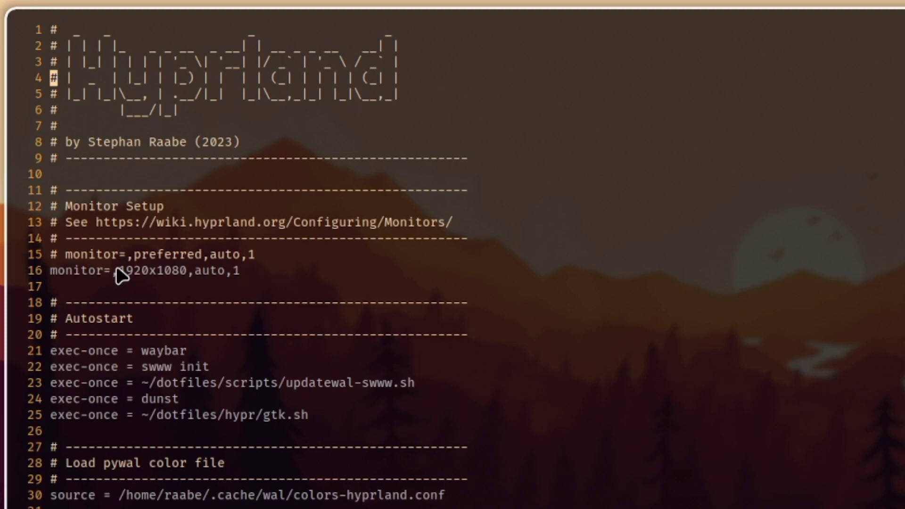
Read from Monitor Setup down to the general block (gaps_in 10, gaps_out 20, border_size 3).
{"action": "scroll", "coordinate": [132, 289], "scroll_direction": "down", "scroll_amount": 1}
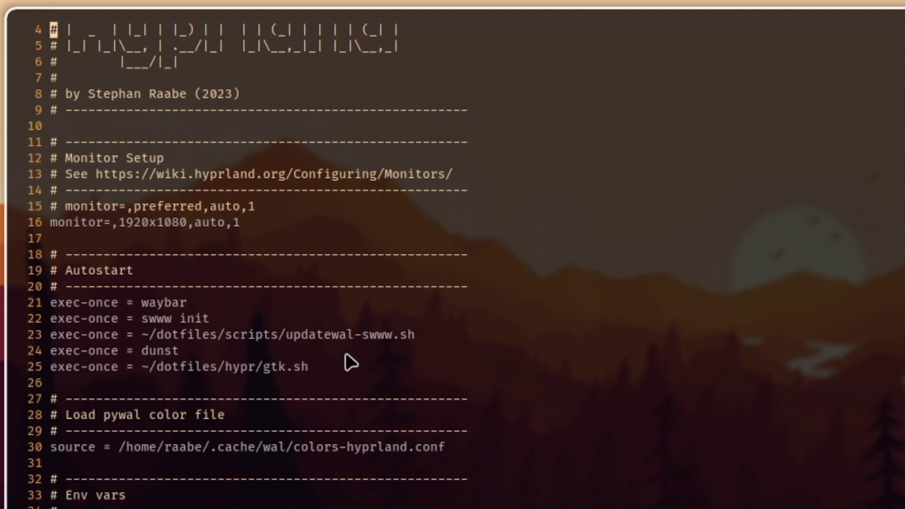
{"action": "scroll", "coordinate": [346, 361], "scroll_direction": "down", "scroll_amount": 2}
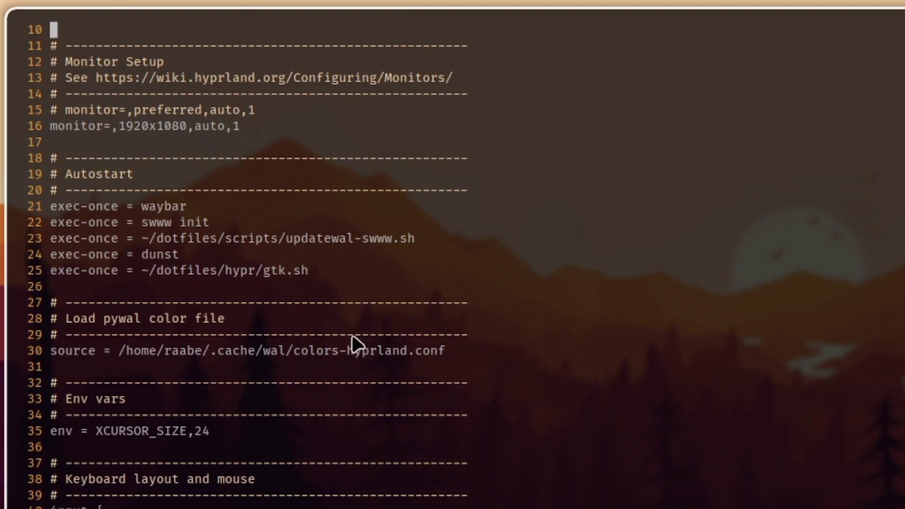
{"action": "scroll", "coordinate": [356, 346], "scroll_direction": "down", "scroll_amount": 1}
{"action": "scroll", "coordinate": [357, 344], "scroll_direction": "down", "scroll_amount": 6}
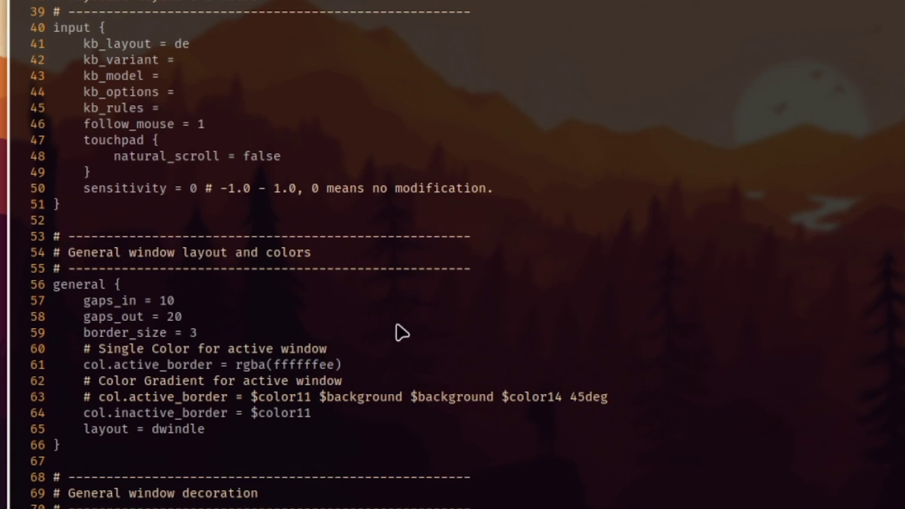
Apply the dark city wallpaper via SUPER+SHIFT+W and scroll to the decoration block.
{"action": "scroll", "coordinate": [400, 334], "scroll_direction": "down", "scroll_amount": 2}
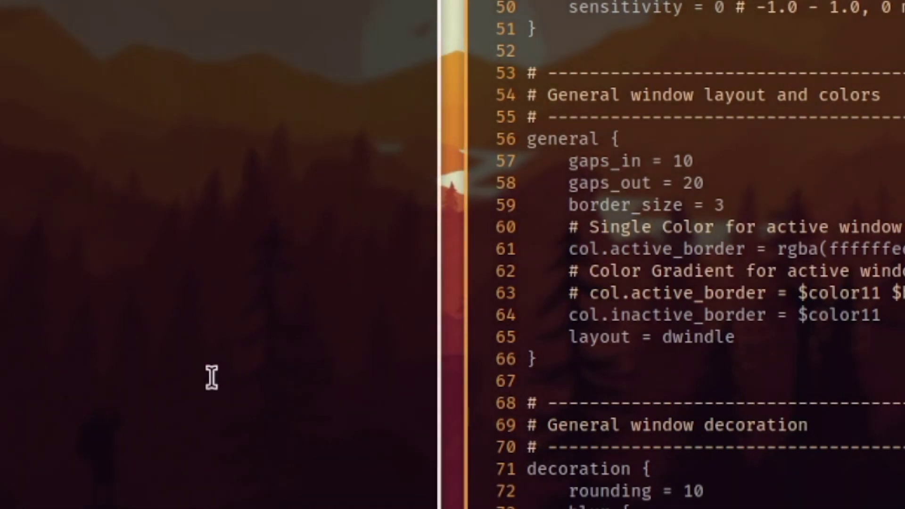
{"action": "key", "text": "super+shift+w"}
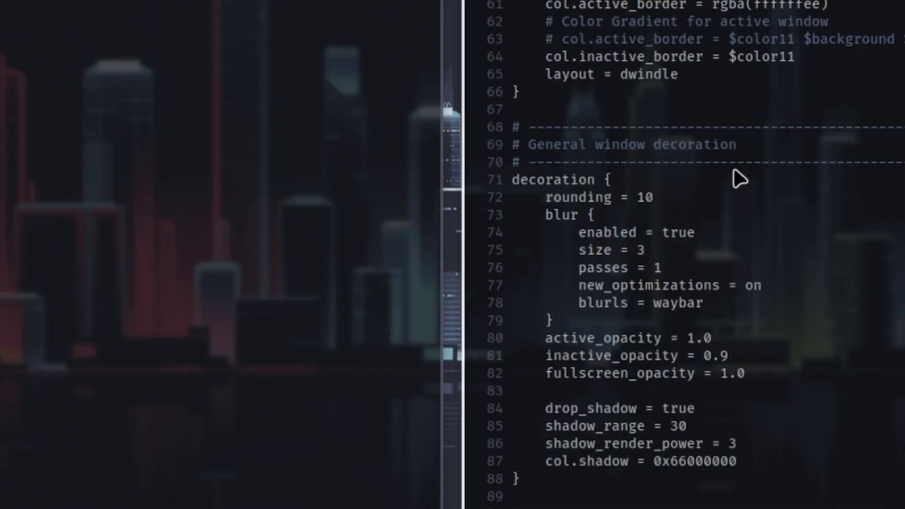
{"action": "scroll", "coordinate": [599, 221], "scroll_direction": "down", "scroll_amount": 1}
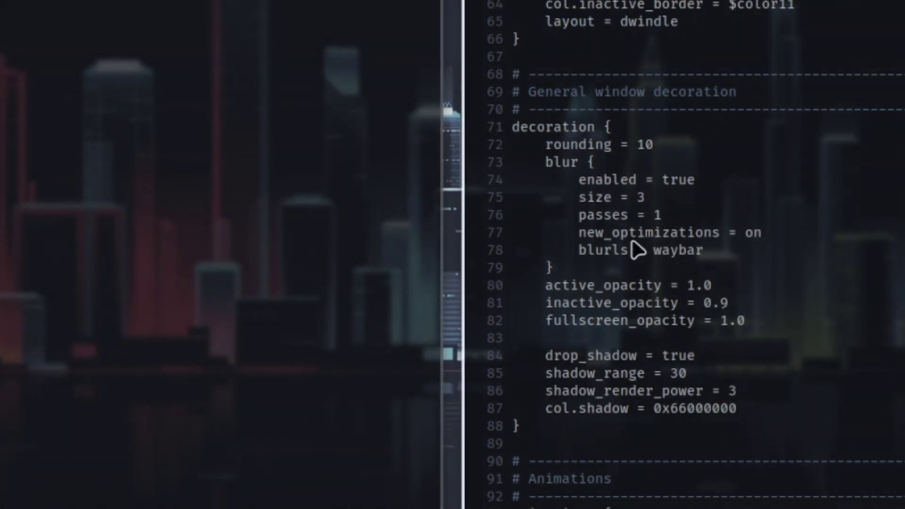
{"action": "scroll", "coordinate": [637, 249], "scroll_direction": "down", "scroll_amount": 2}
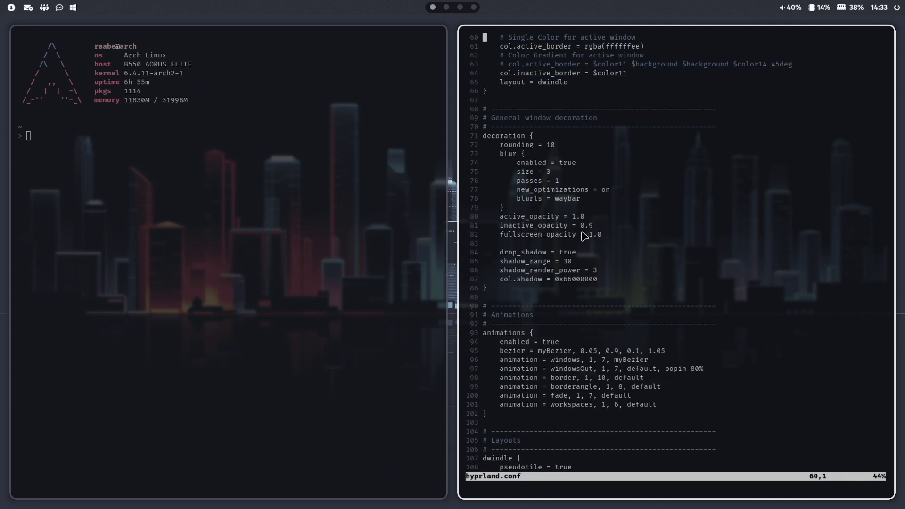
Launch Thunar File Manager from the SUPER+D application launcher.
{"action": "key", "text": "super+d"}
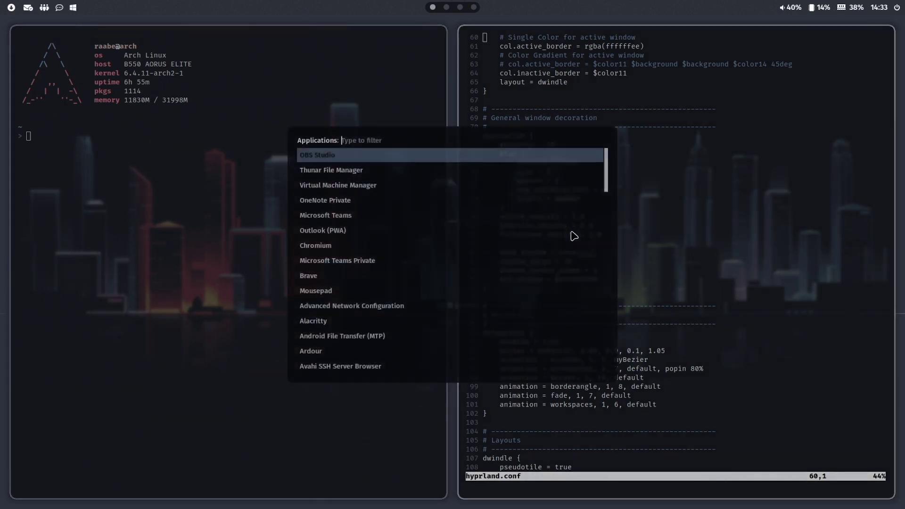
{"action": "key", "text": "Down"}
{"action": "key", "text": "Down"}
{"action": "key", "text": "Down"}
{"action": "key", "text": "Up"}
{"action": "key", "text": "Up"}
{"action": "key", "text": "Return"}
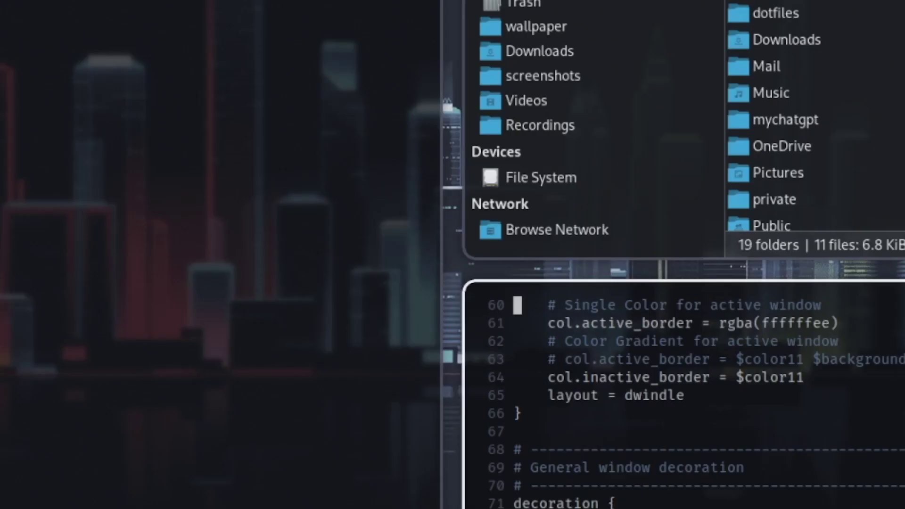
{"action": "scroll", "coordinate": [531, 375], "scroll_direction": "down", "scroll_amount": 4}
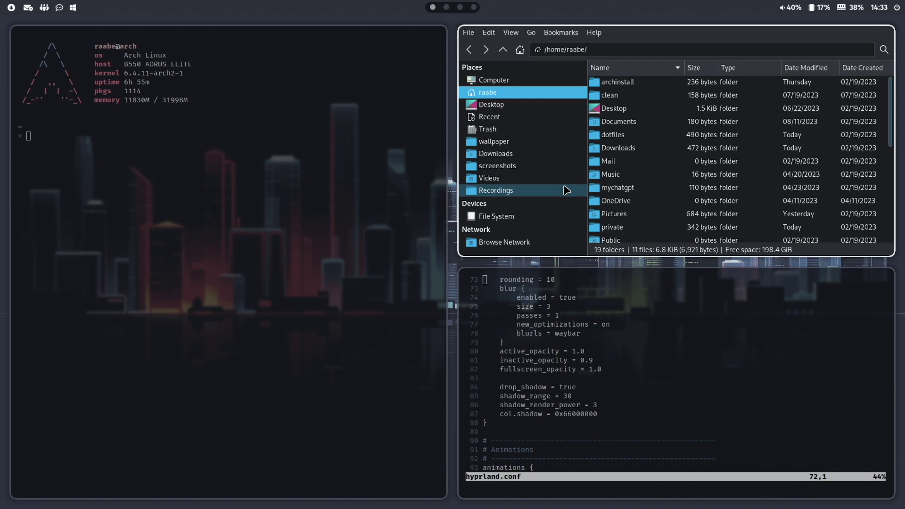
Toggle Thunar fullscreen and back, then move it into the right column.
{"action": "key", "text": "super+f"}
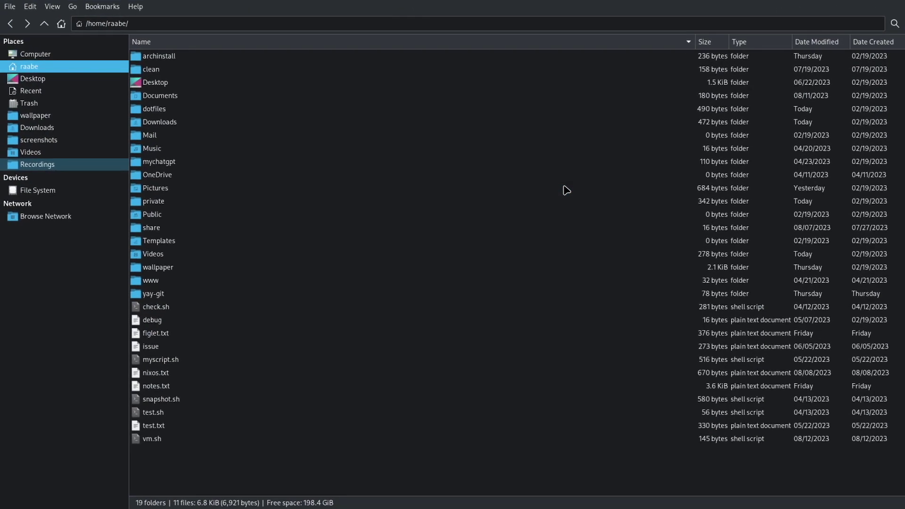
{"action": "key", "text": "super+f"}
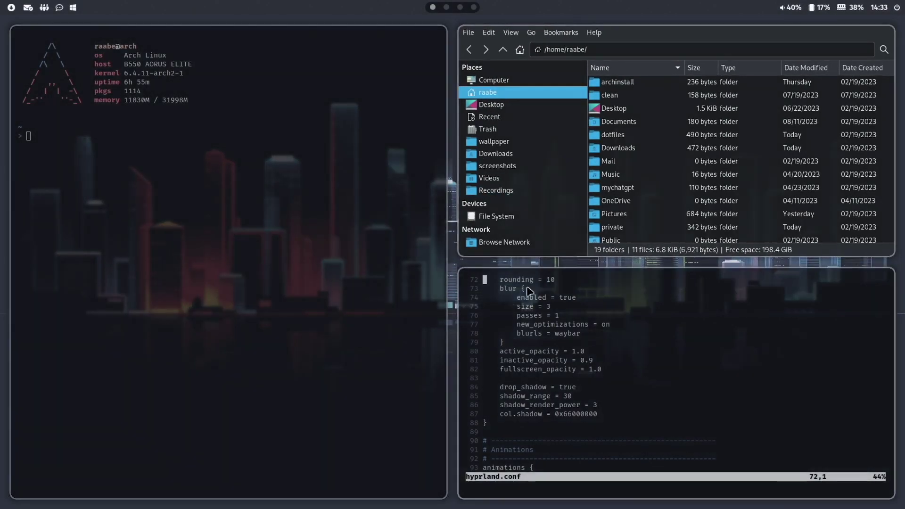
{"action": "scroll", "coordinate": [590, 348], "scroll_direction": "down", "scroll_amount": 2}
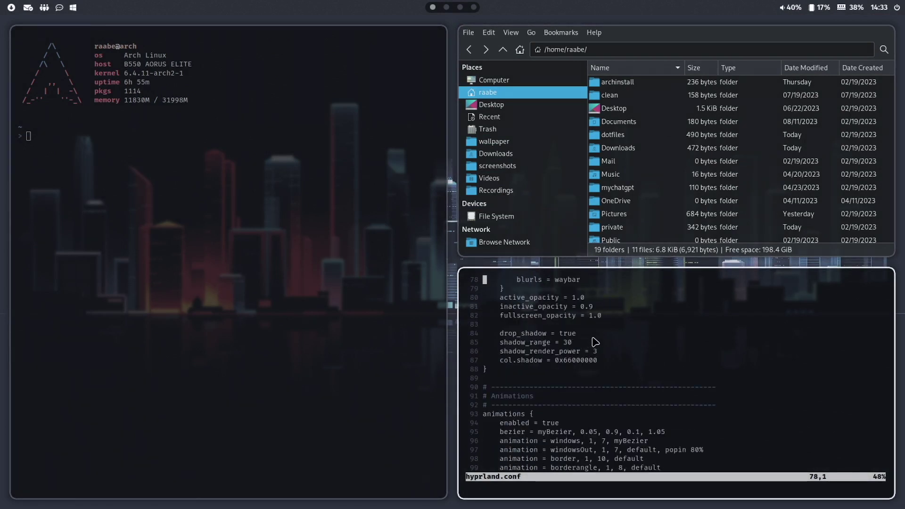
{"action": "scroll", "coordinate": [593, 342], "scroll_direction": "down", "scroll_amount": 4}
{"action": "scroll", "coordinate": [595, 341], "scroll_direction": "down", "scroll_amount": 2}
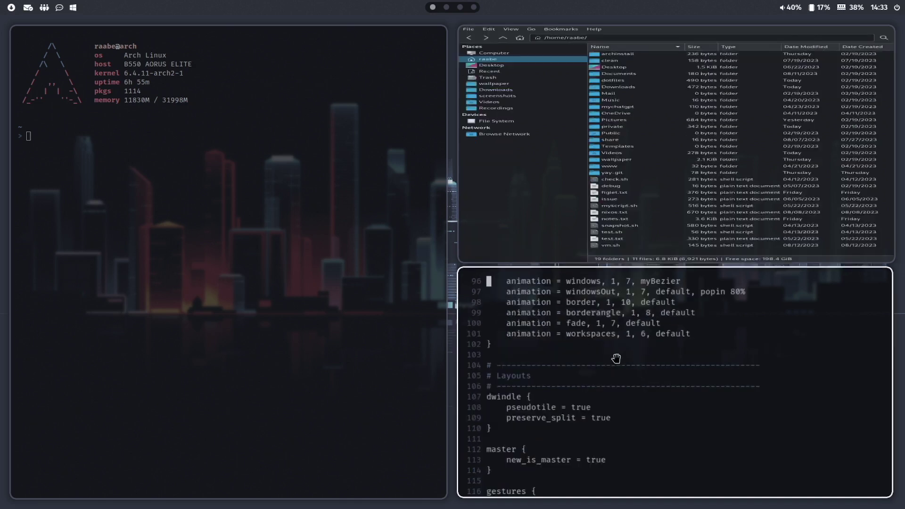
{"action": "key", "text": "super+shift+Left"}
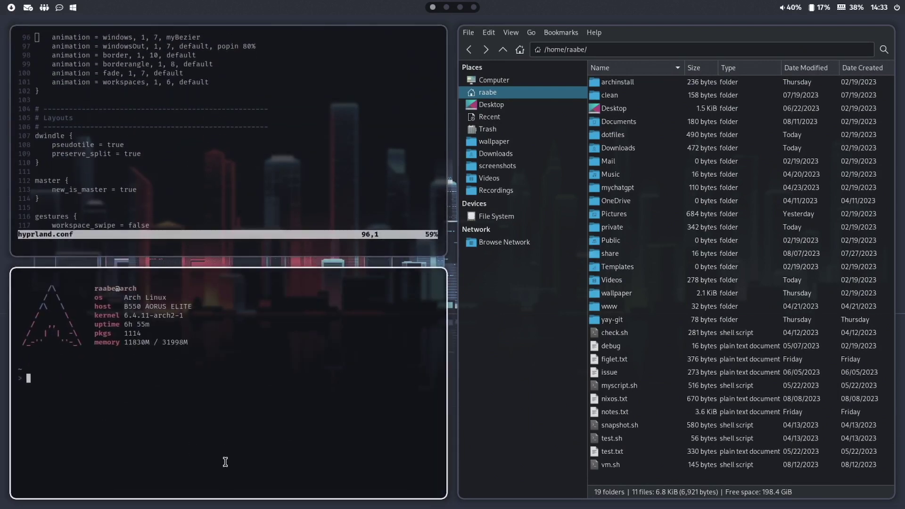
Close the terminal with SUPER+Q and scroll Vim to the window rules and key bindings.
{"action": "key", "text": "super+q"}
{"action": "scroll", "coordinate": [241, 229], "scroll_direction": "down", "scroll_amount": 6}
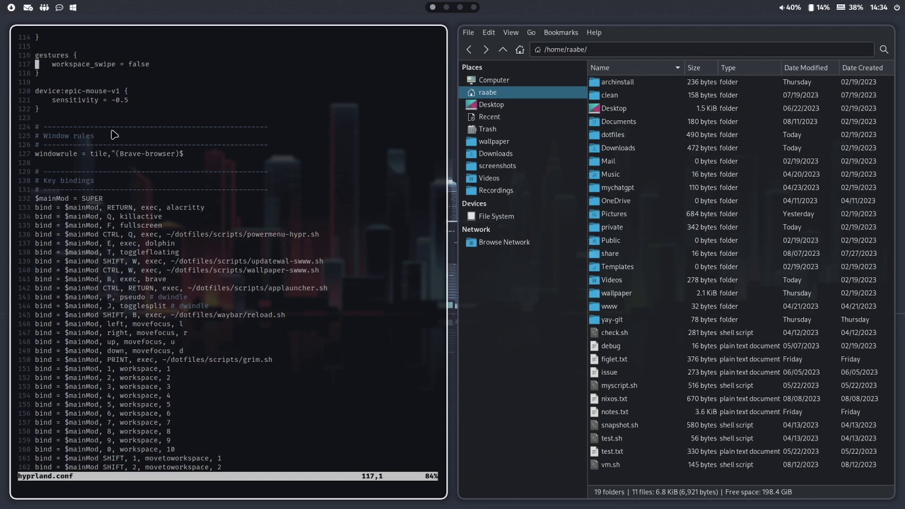
Open ChatGPT from Waybar, tile it above Vim, and scroll hyprland.conf to the misc section.
{"action": "left_click", "coordinate": [60, 8]}
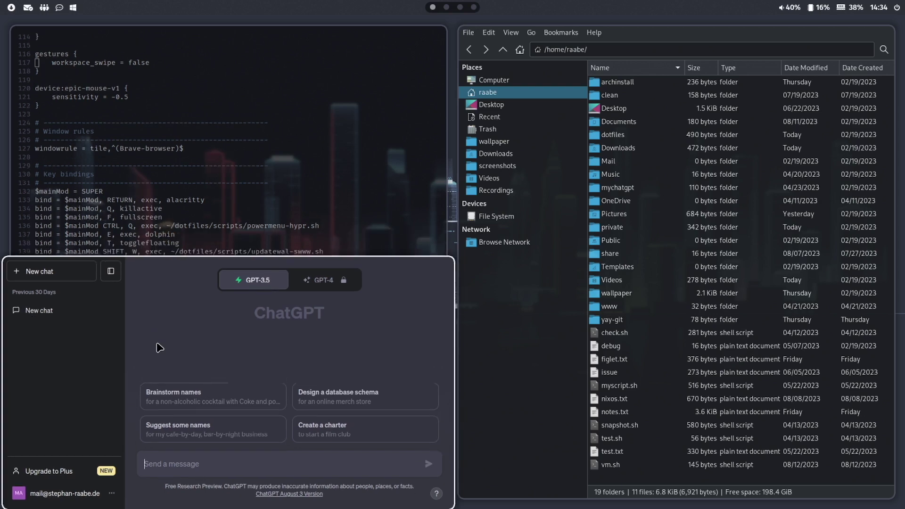
{"action": "left_click_drag", "start_coordinate": [157, 344], "coordinate": [429, 143]}
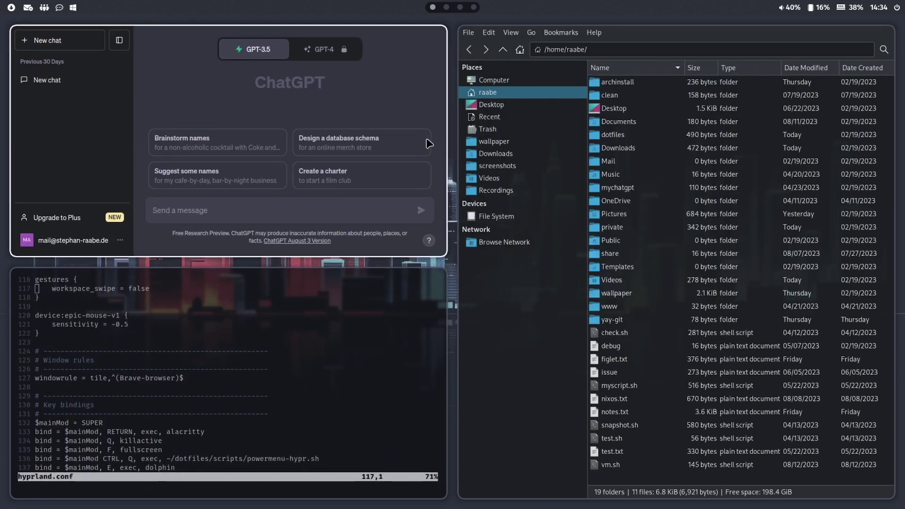
{"action": "scroll", "coordinate": [135, 323], "scroll_direction": "down", "scroll_amount": 4}
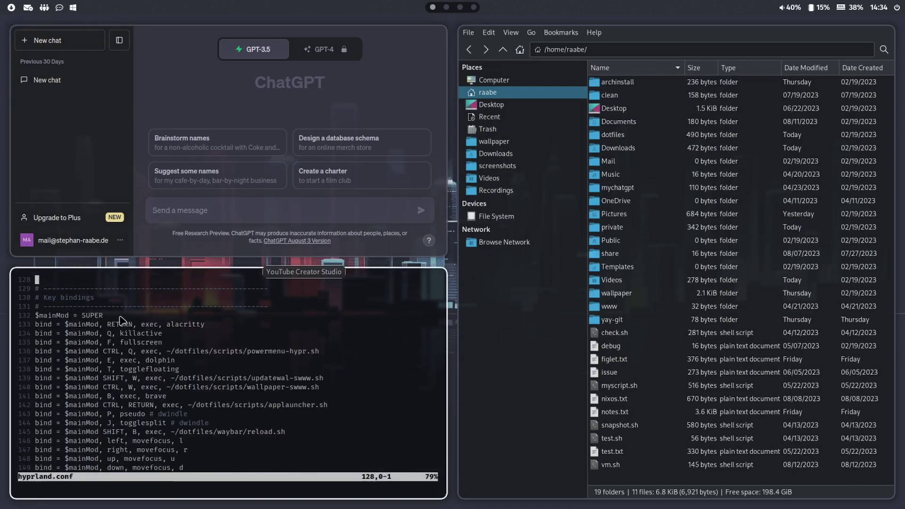
{"action": "scroll", "coordinate": [207, 351], "scroll_direction": "down", "scroll_amount": 1}
{"action": "scroll", "coordinate": [207, 351], "scroll_direction": "down", "scroll_amount": 5}
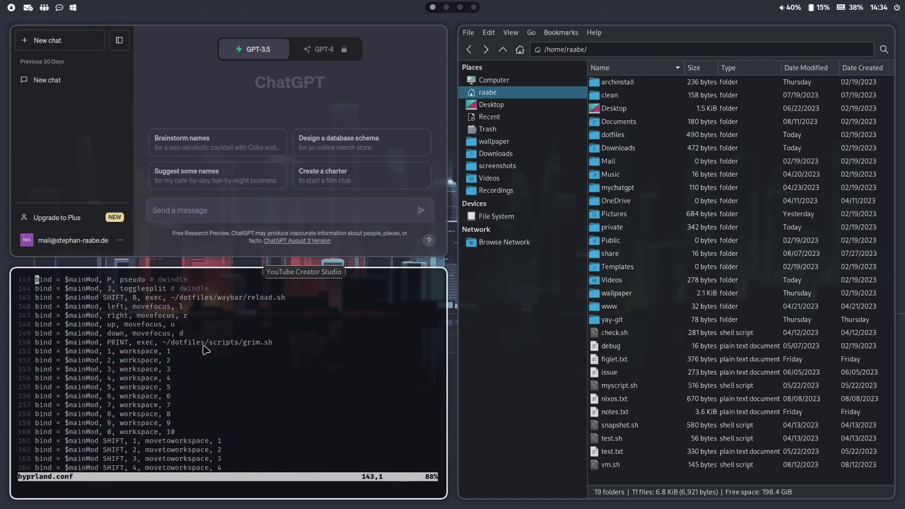
{"action": "scroll", "coordinate": [207, 351], "scroll_direction": "down", "scroll_amount": 7}
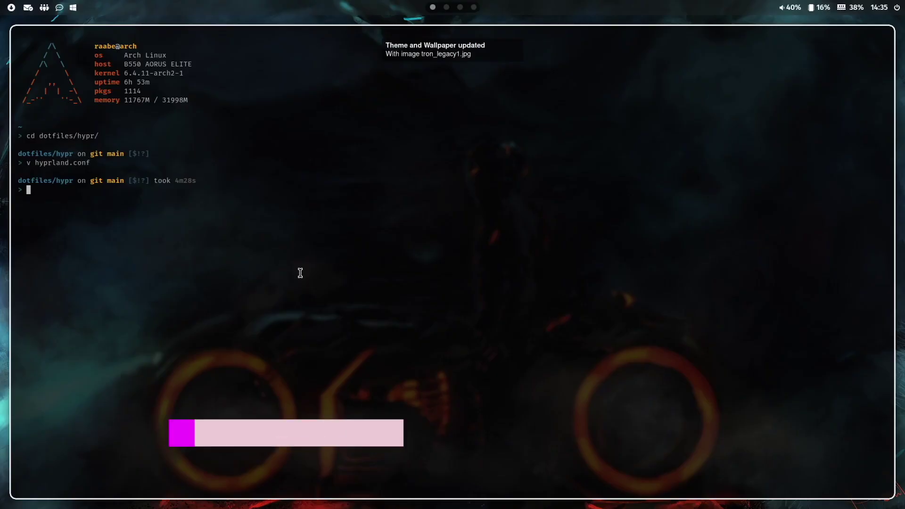
Go up to dotfiles, enter the waybar folder, and list its files.
{"action": "type", "text": "cd .."}
{"action": "key", "text": "Return"}
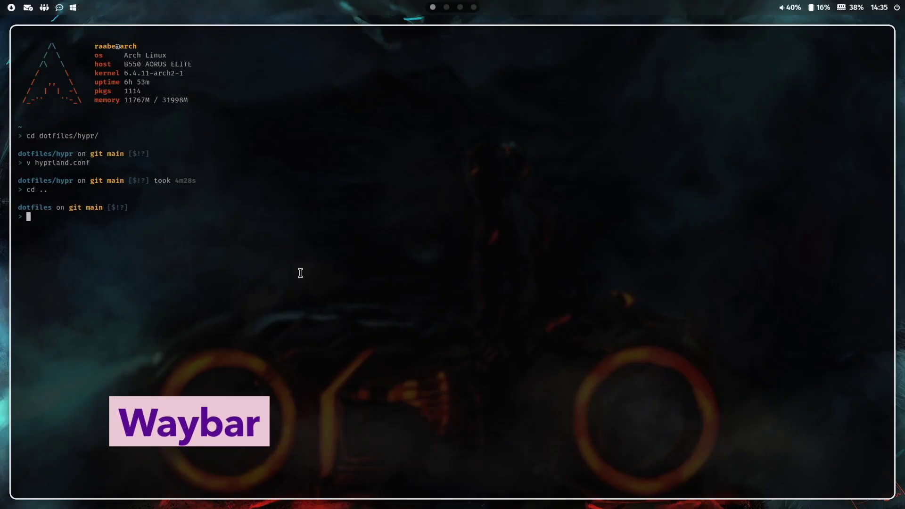
{"action": "type", "text": "cd waybar/"}
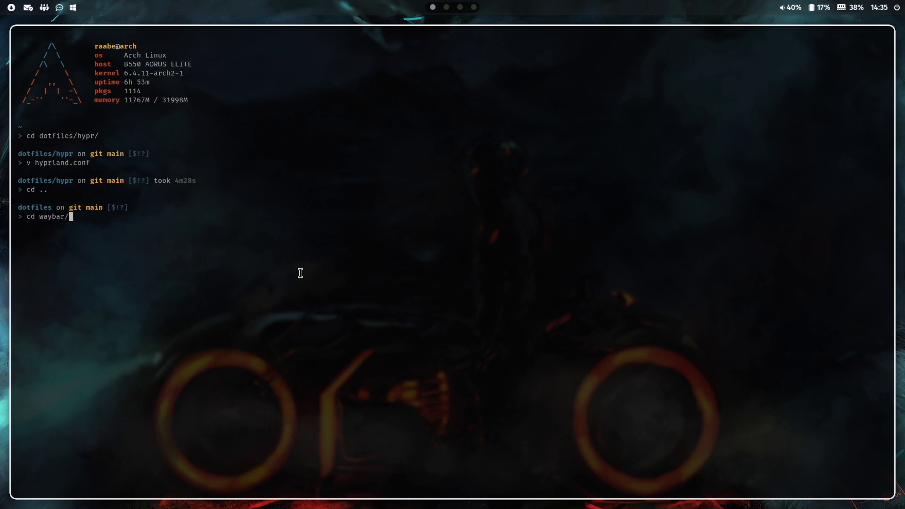
{"action": "key", "text": "Return"}
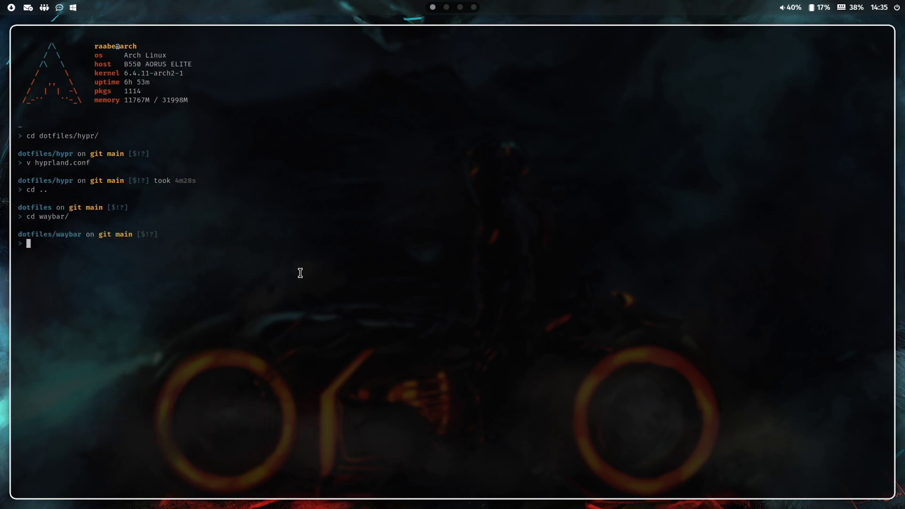
{"action": "type", "text": "ls"}
{"action": "key", "text": "Return"}
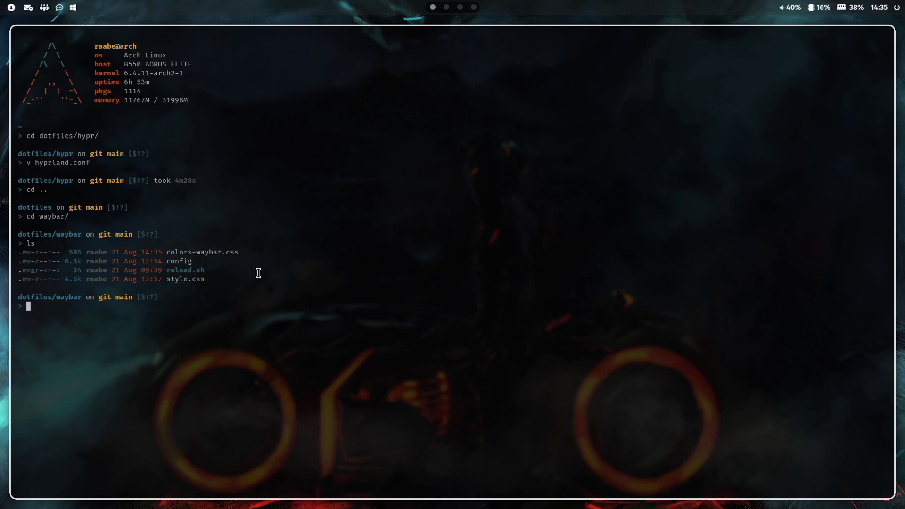
Open Waybar's config in Vim and scroll through its module lists and custom modules.
{"action": "type", "text": "nfig"}
{"action": "key", "text": "Return"}
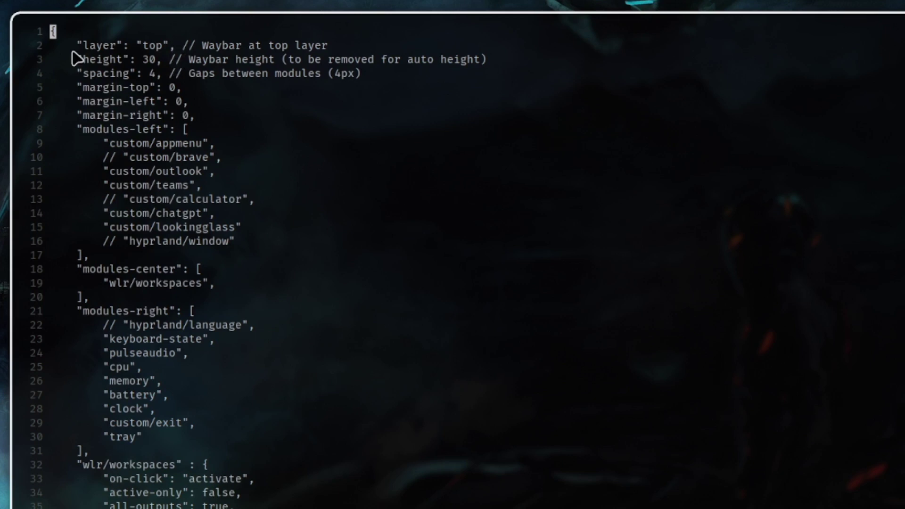
{"action": "scroll", "coordinate": [210, 87], "scroll_direction": "down", "scroll_amount": 1}
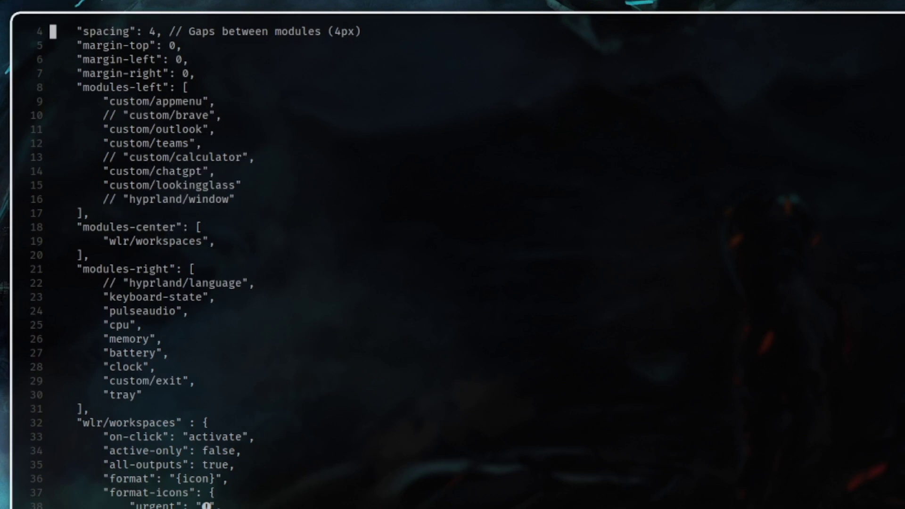
{"action": "scroll", "coordinate": [274, 371], "scroll_direction": "down", "scroll_amount": 12}
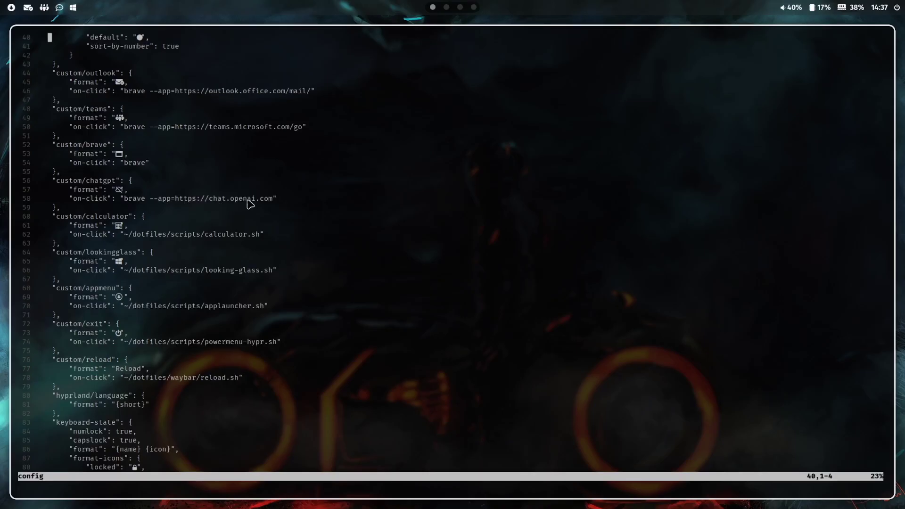
Briefly open the ChatGPT web app from Waybar, then close it.
{"action": "left_click", "coordinate": [59, 8]}
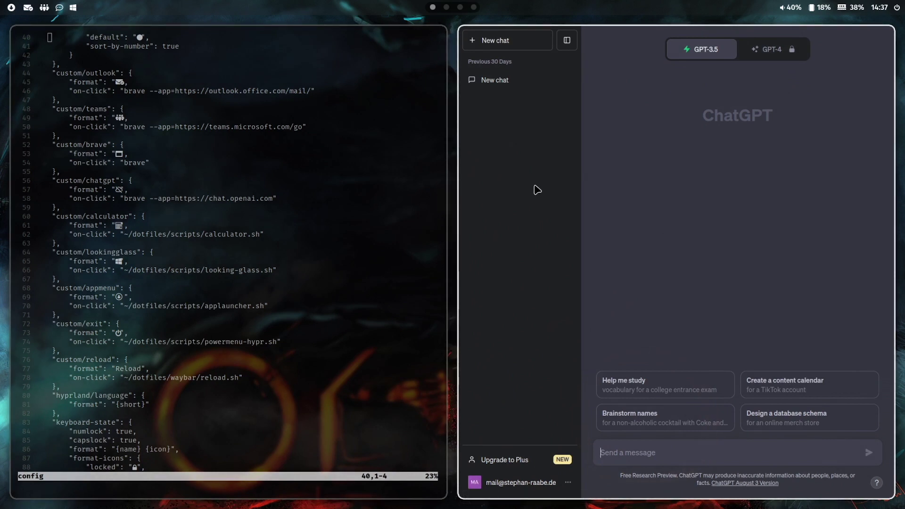
{"action": "key", "text": "super+q"}
{"action": "scroll", "coordinate": [222, 226], "scroll_direction": "up", "scroll_amount": 5}
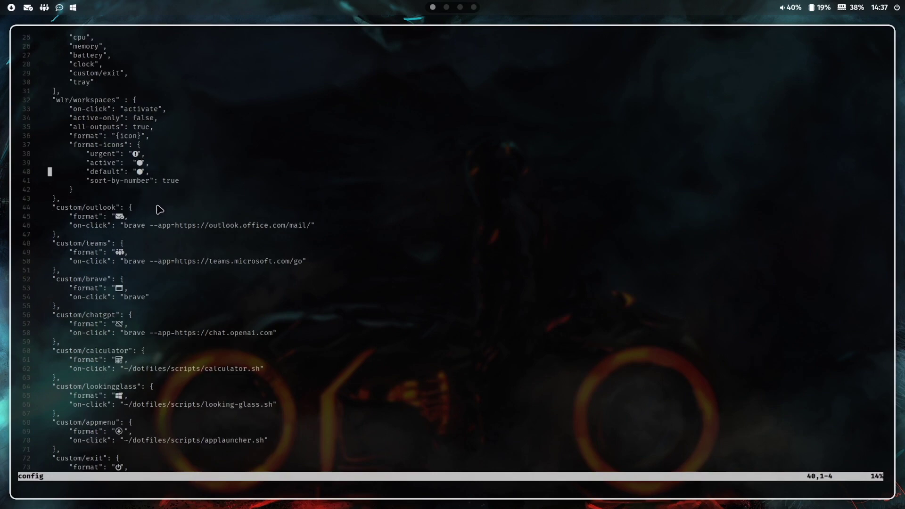
{"action": "scroll", "coordinate": [216, 203], "scroll_direction": "up", "scroll_amount": 8}
Quit Vim with :q to reach the dotfiles/hypr shell prompt.
{"action": "scroll", "coordinate": [213, 200], "scroll_direction": "down", "scroll_amount": 8}
{"action": "type", "text": ":q"}
{"action": "key", "text": "Return"}
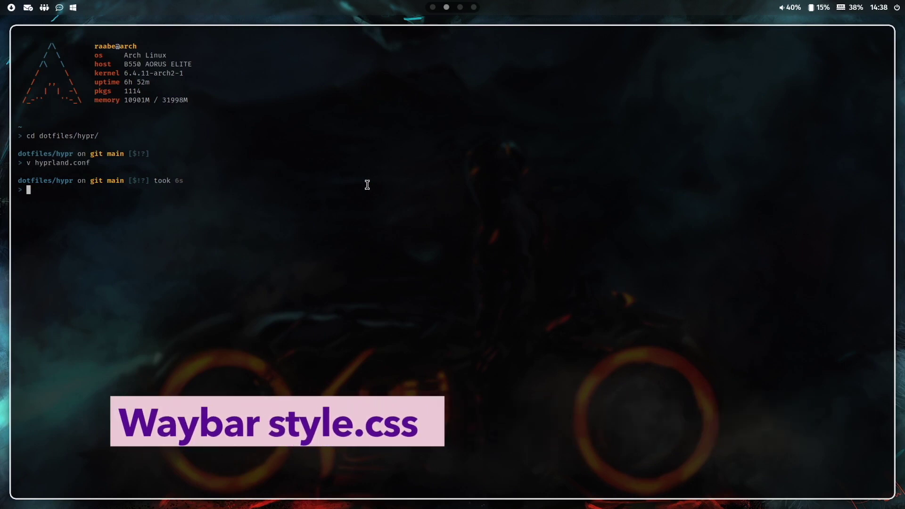
Switch workspaces and open Waybar's style.css in Vim.
{"action": "key", "text": "super+1"}
{"action": "key", "text": "super+2"}
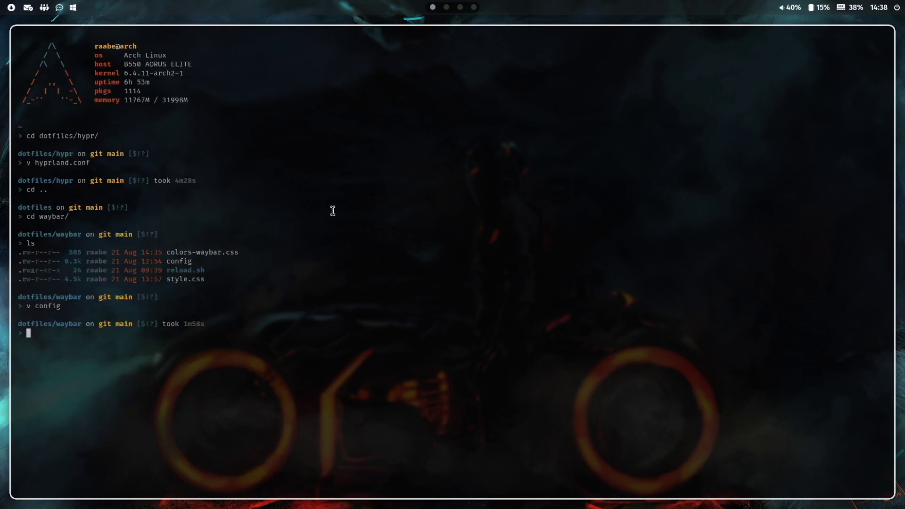
{"action": "type", "text": "v sty"}
{"action": "key", "text": "Tab"}
{"action": "key", "text": "Return"}
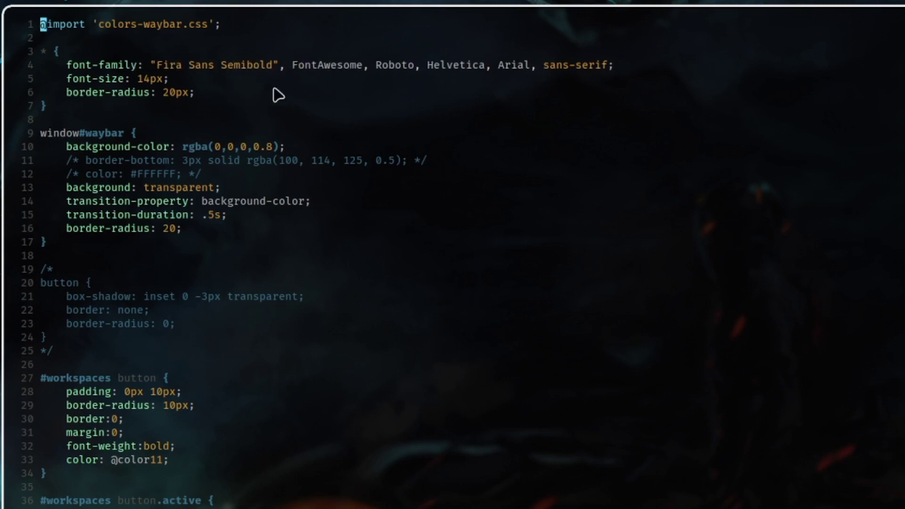
{"action": "key", "text": "1"}
{"action": "key", "text": "6"}
{"action": "key", "text": "shift+g"}
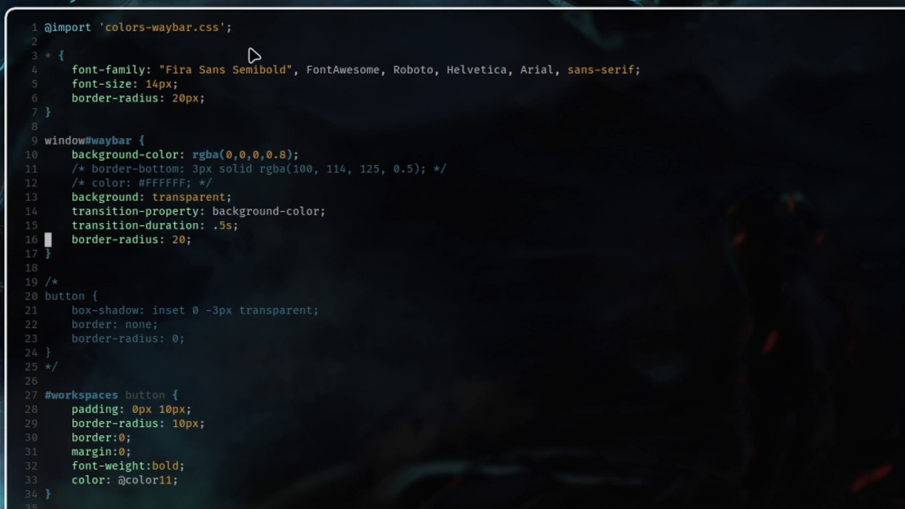
{"action": "scroll", "coordinate": [210, 106], "scroll_direction": "down", "scroll_amount": 2}
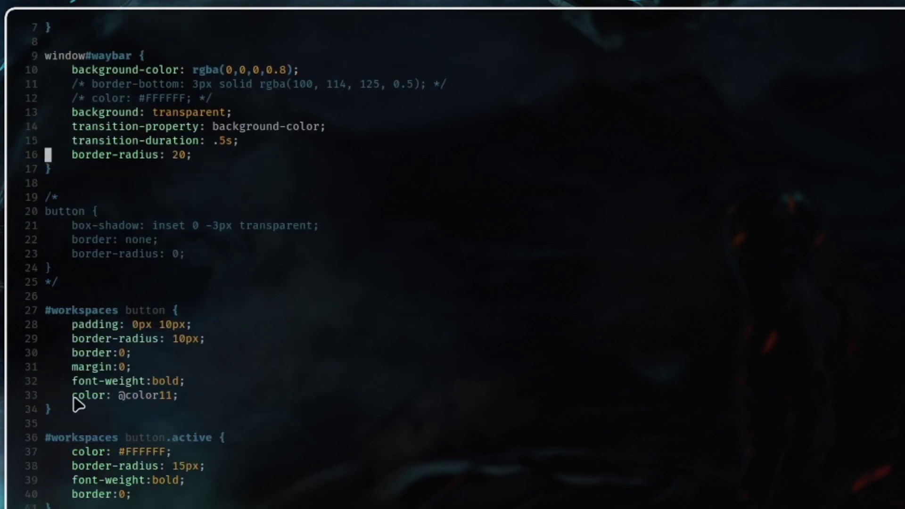
{"action": "left_click_drag", "start_coordinate": [75, 400], "coordinate": [182, 398]}
{"action": "key", "text": "Escape"}
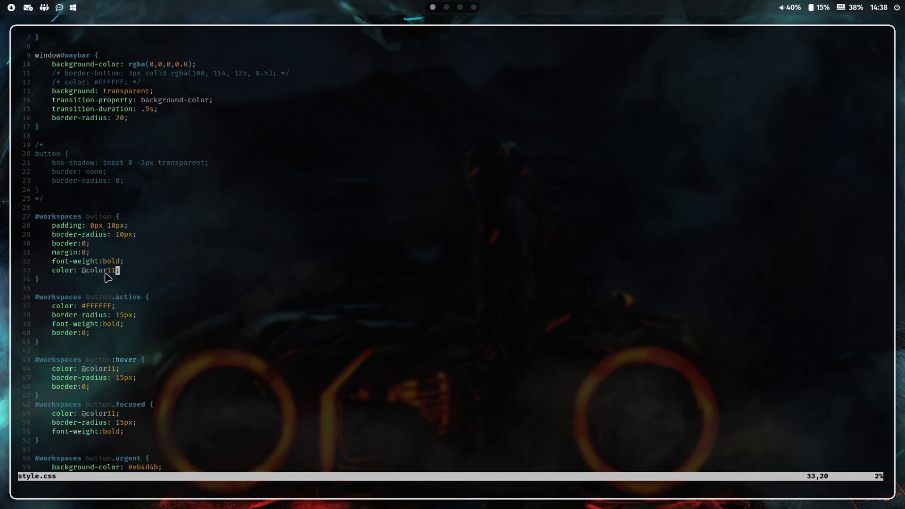
Apply two new random wallpapers and matching colour themes with Super+Shift+W.
{"action": "key", "text": "at"}
{"action": "key", "text": "ctrl+space"}
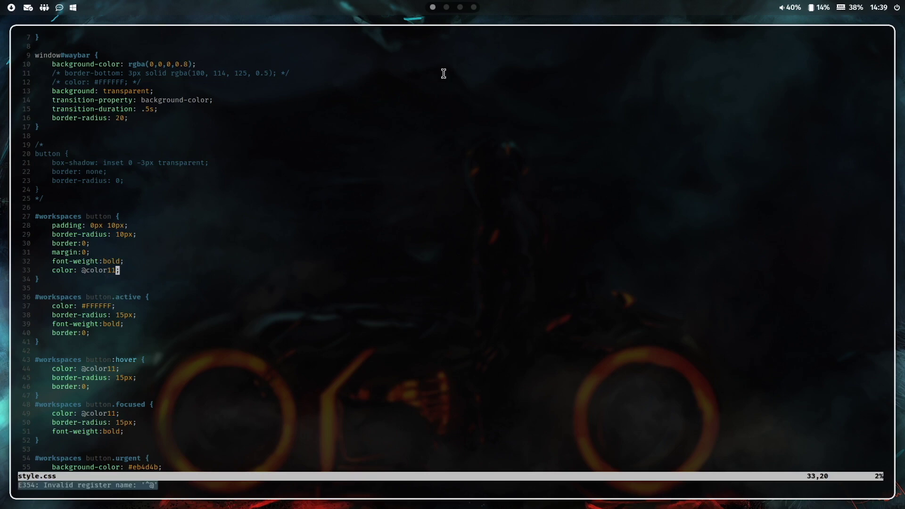
{"action": "key", "text": "super+shift+w"}
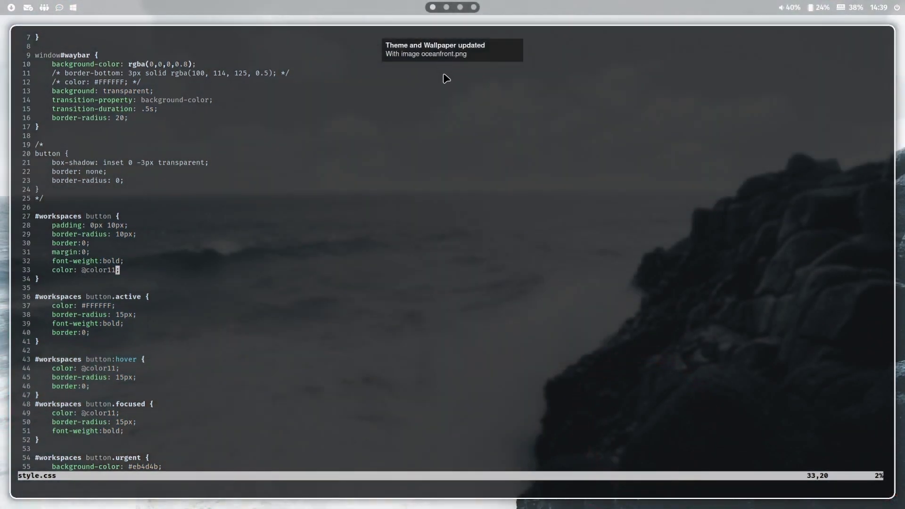
{"action": "key", "text": "super+shift+w"}
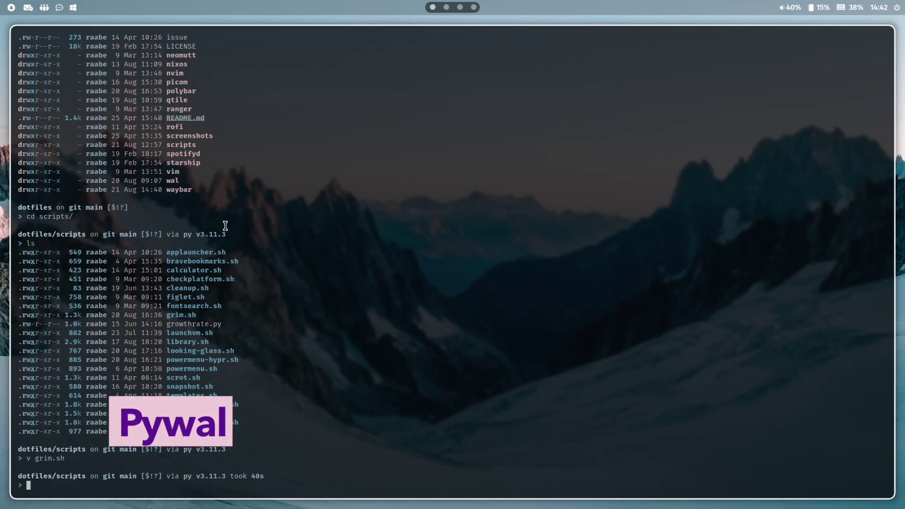
Open updatewal-swww.sh in Vim using the 'v' alias with Tab completion.
{"action": "type", "text": "v"}
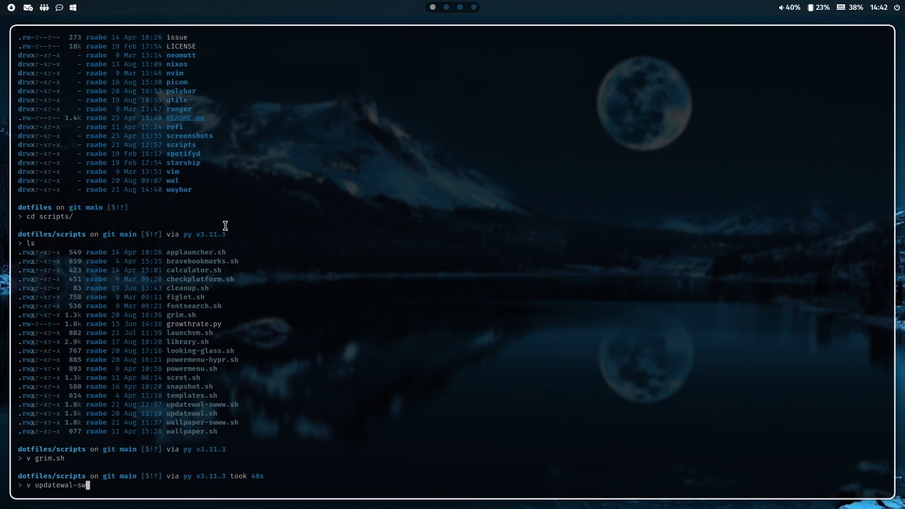
{"action": "type", "text": "updatewal-swww"}
{"action": "key", "text": "Tab"}
{"action": "key", "text": "Return"}
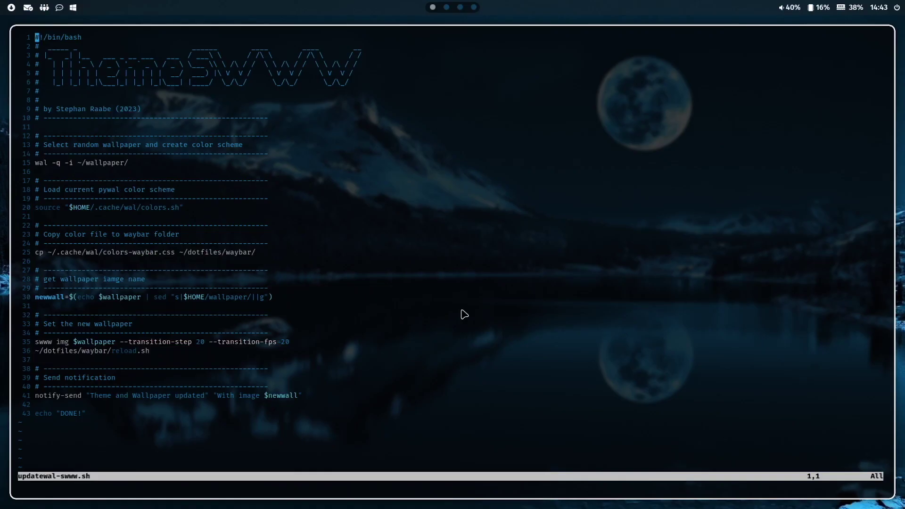
Float the editor, cycle three random wallpapers ending on deer_in_pine_forest.jpg, then re-tile it.
{"action": "key", "text": "super+t"}
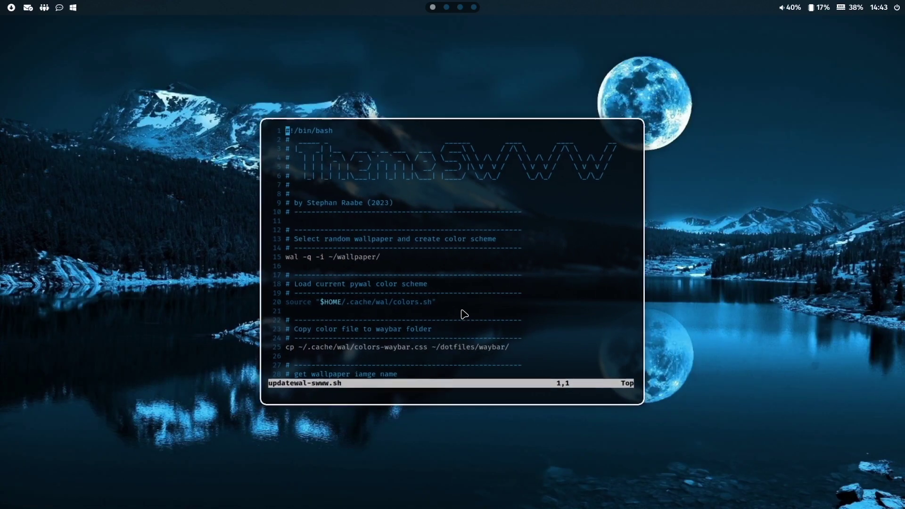
{"action": "key", "text": "super+shift+w"}
{"action": "key", "text": "super+shift+w"}
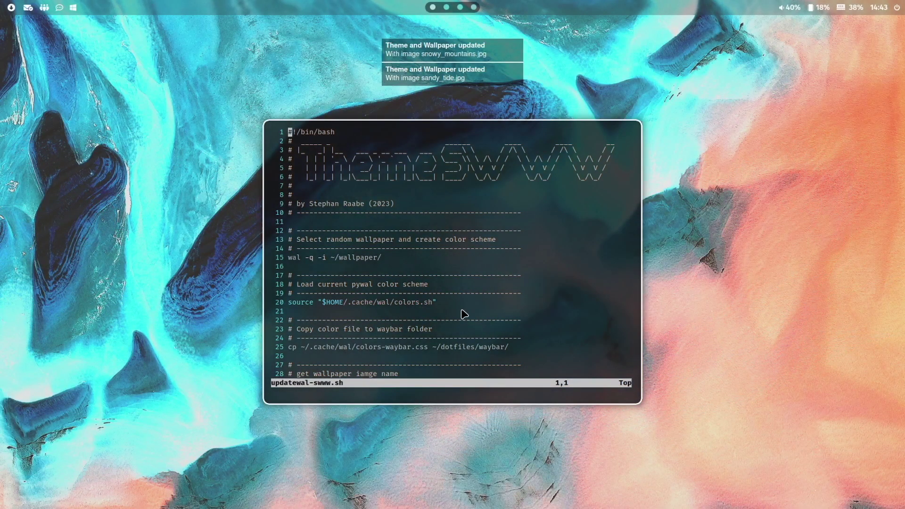
{"action": "key", "text": "super+shift+w"}
{"action": "key", "text": "super+shift+w"}
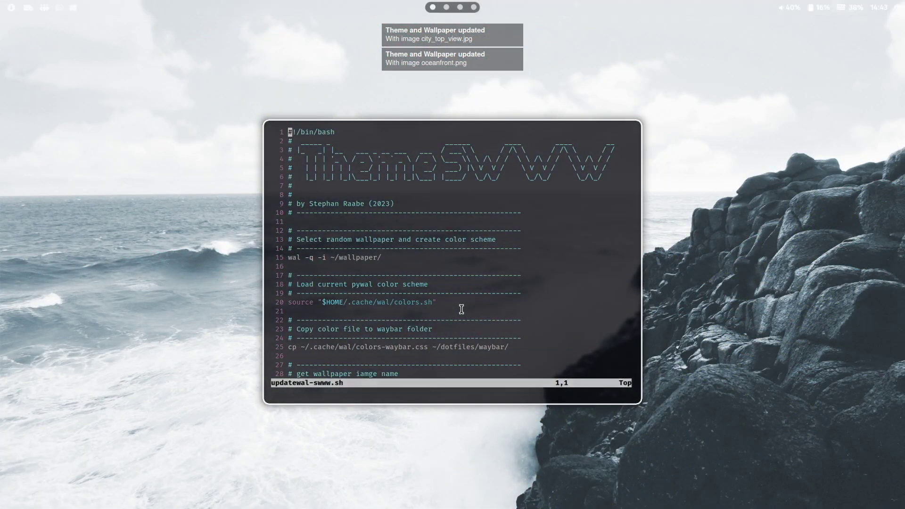
{"action": "key", "text": "super+shift+w"}
{"action": "key", "text": "super+t"}
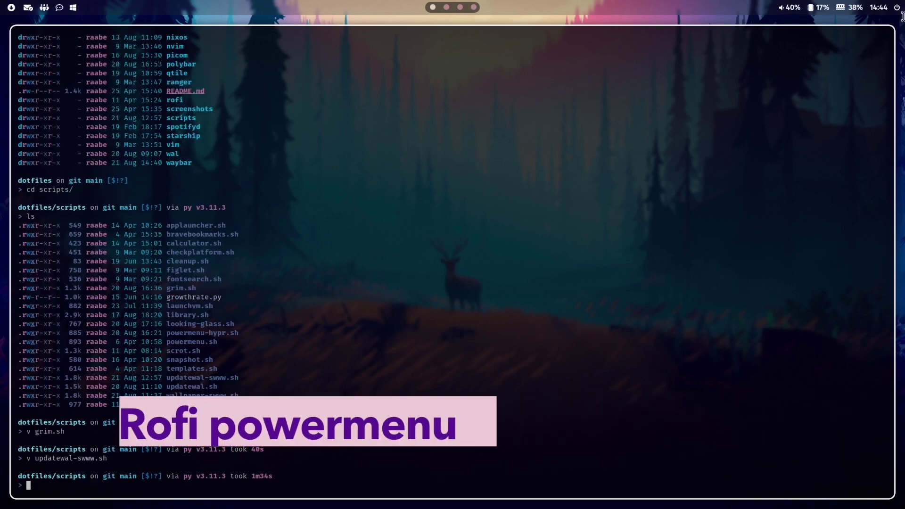
{"action": "left_click", "coordinate": [897, 8]}
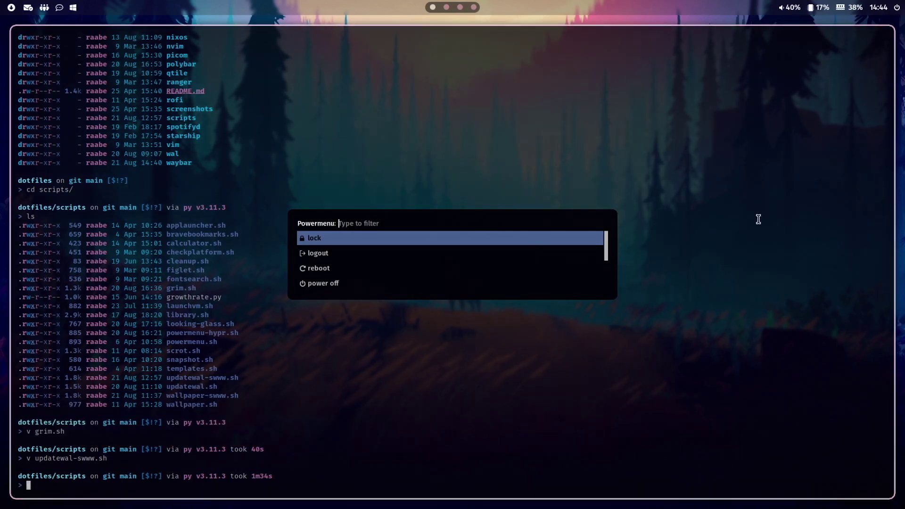
{"action": "key", "text": "Escape"}
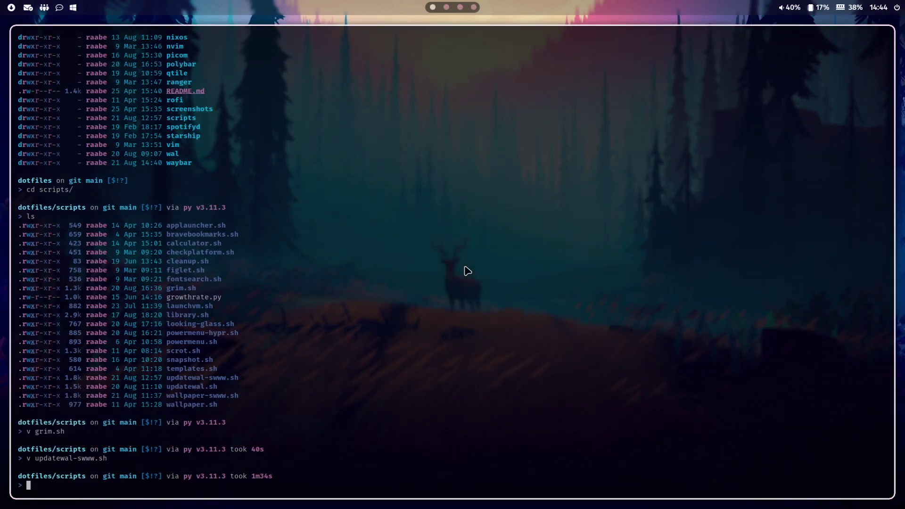
{"action": "key", "text": "super+x"}
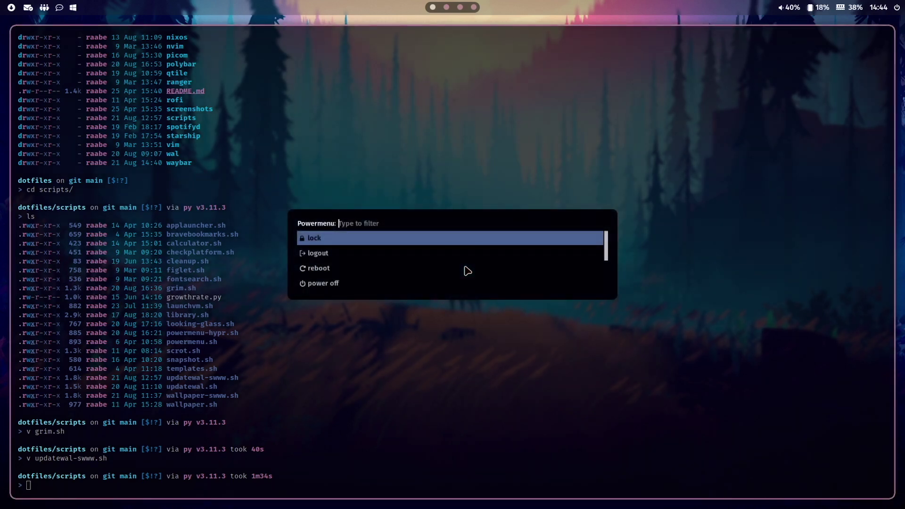
{"action": "key", "text": "Escape"}
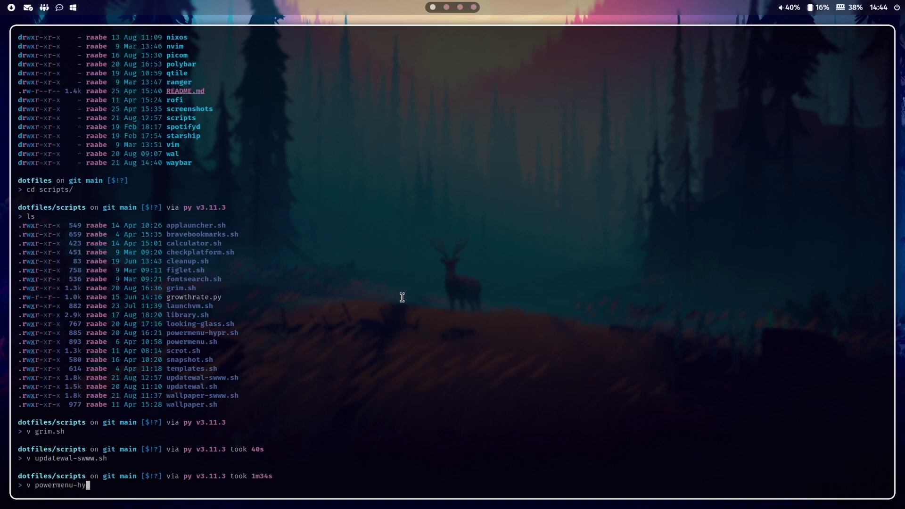
Open powermenu-hypr.sh in Vim.
{"action": "key", "text": "Return"}
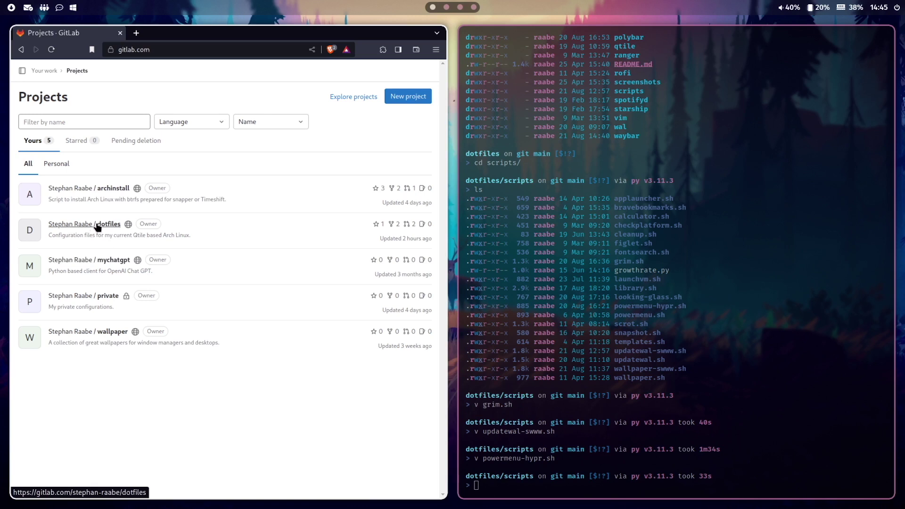
Open the dotfiles project, look through its 1-install.sh script, and return to the file list.
{"action": "left_click", "coordinate": [97, 226]}
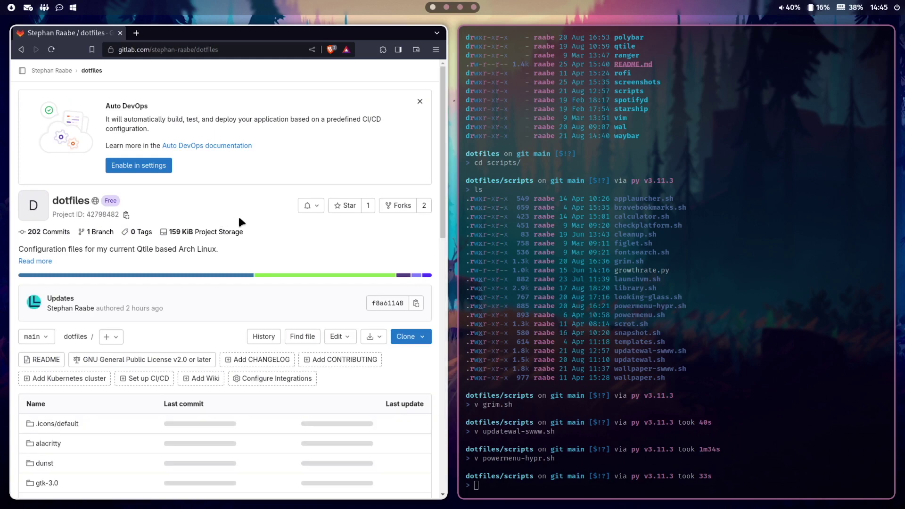
{"action": "scroll", "coordinate": [239, 221], "scroll_direction": "down", "scroll_amount": 10}
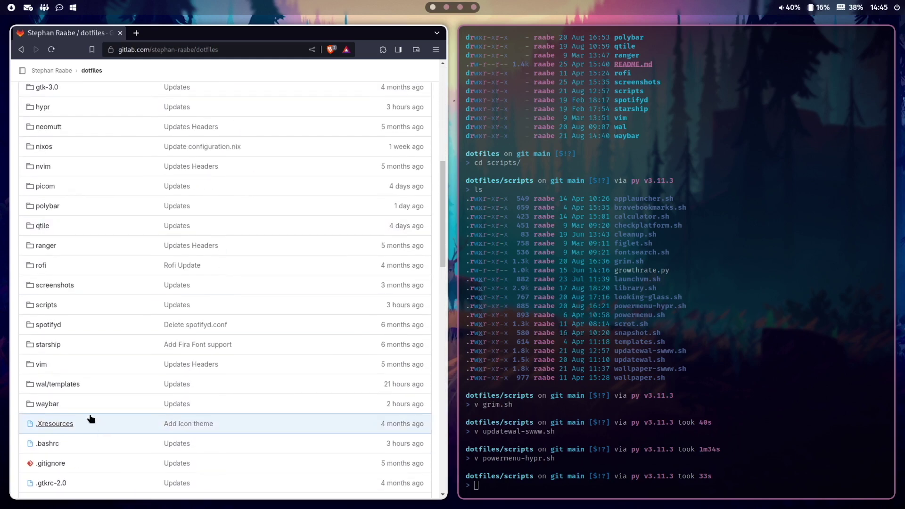
{"action": "scroll", "coordinate": [117, 363], "scroll_direction": "up", "scroll_amount": 3}
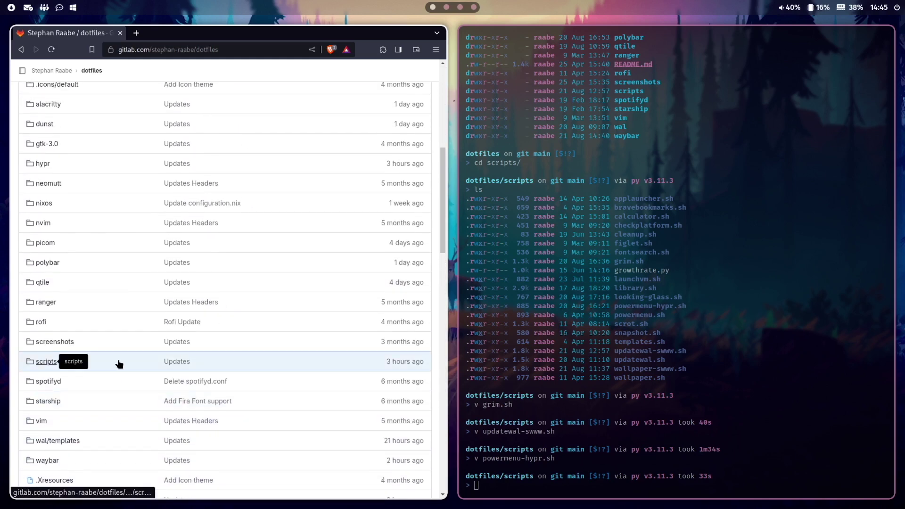
{"action": "scroll", "coordinate": [124, 364], "scroll_direction": "down", "scroll_amount": 10}
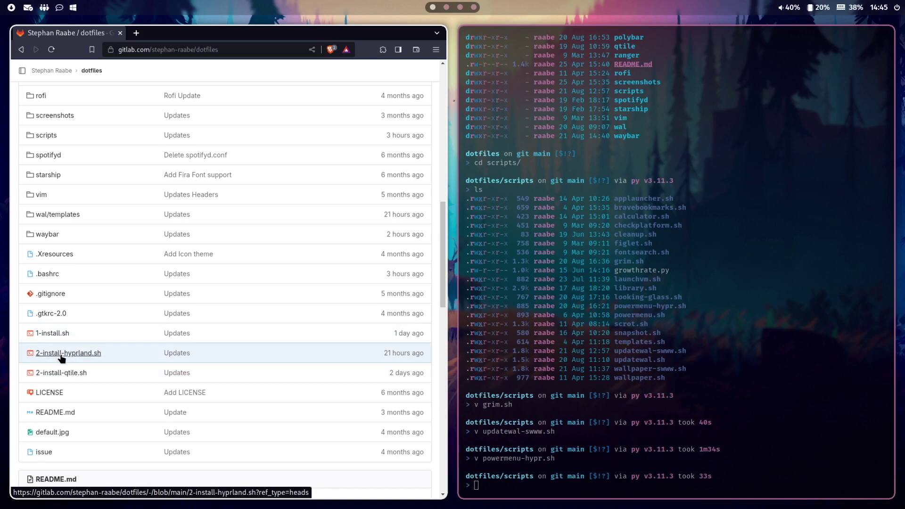
{"action": "left_click", "coordinate": [57, 333]}
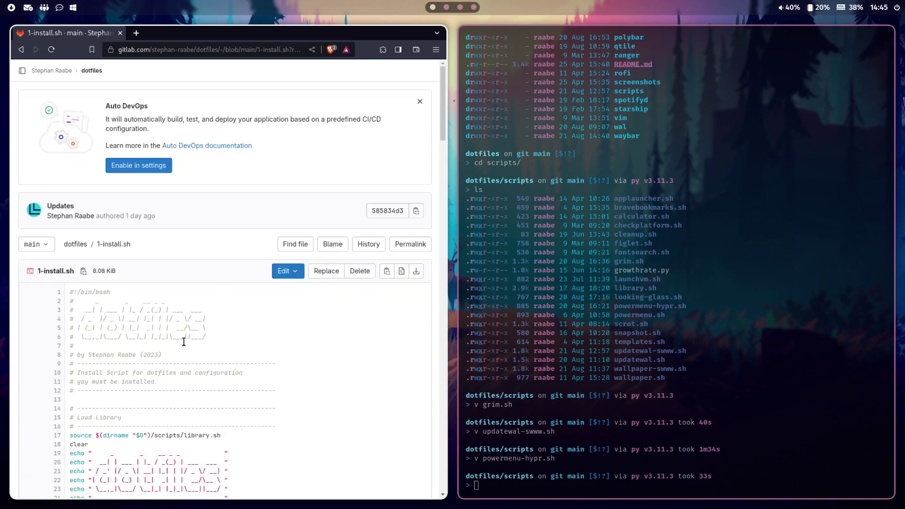
{"action": "scroll", "coordinate": [230, 298], "scroll_direction": "down", "scroll_amount": 12}
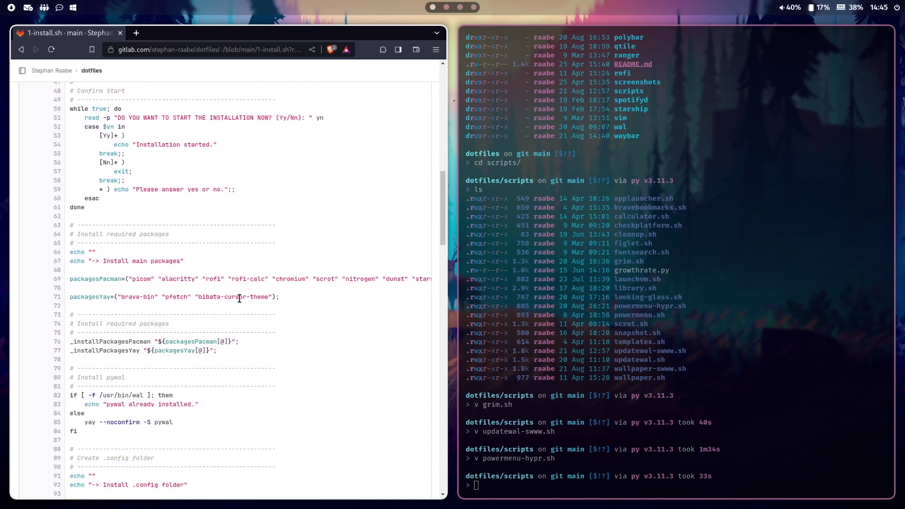
{"action": "left_click", "coordinate": [21, 50]}
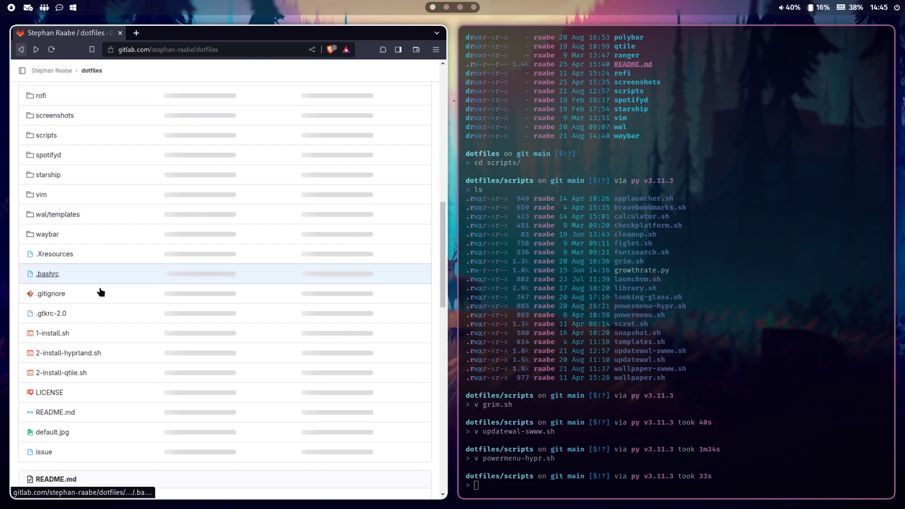
Scroll through 2-install-hyprland.sh's packages: waybar, grim, slurp, hyprland-git, swww, swaylock.
{"action": "left_click", "coordinate": [69, 353]}
{"action": "scroll", "coordinate": [222, 330], "scroll_direction": "down", "scroll_amount": 7}
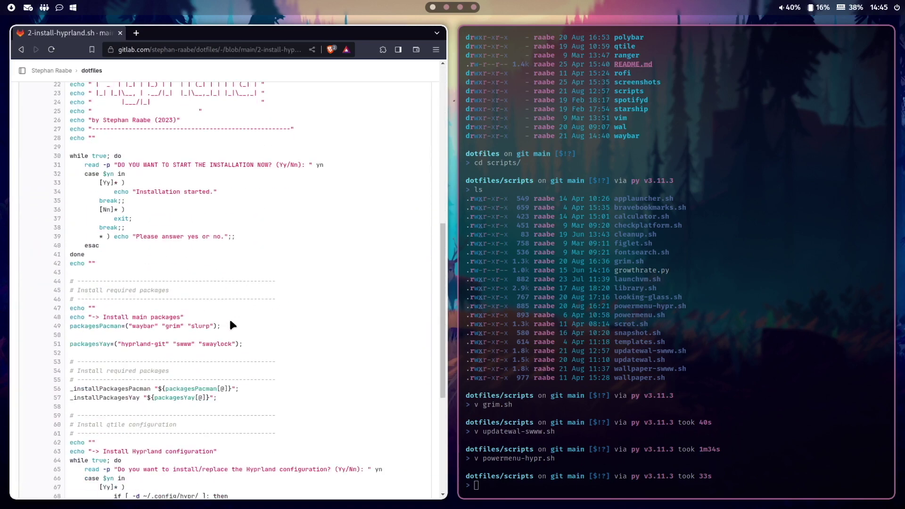
{"action": "scroll", "coordinate": [220, 330], "scroll_direction": "down", "scroll_amount": 3}
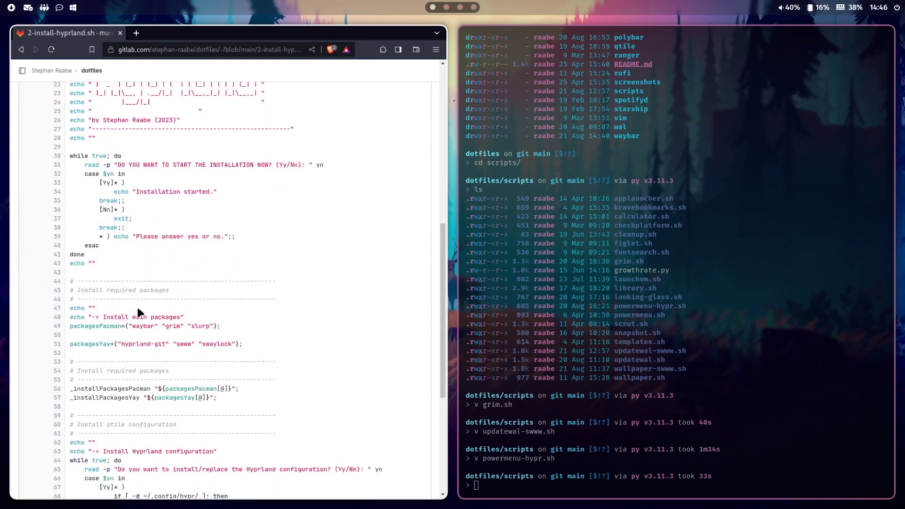